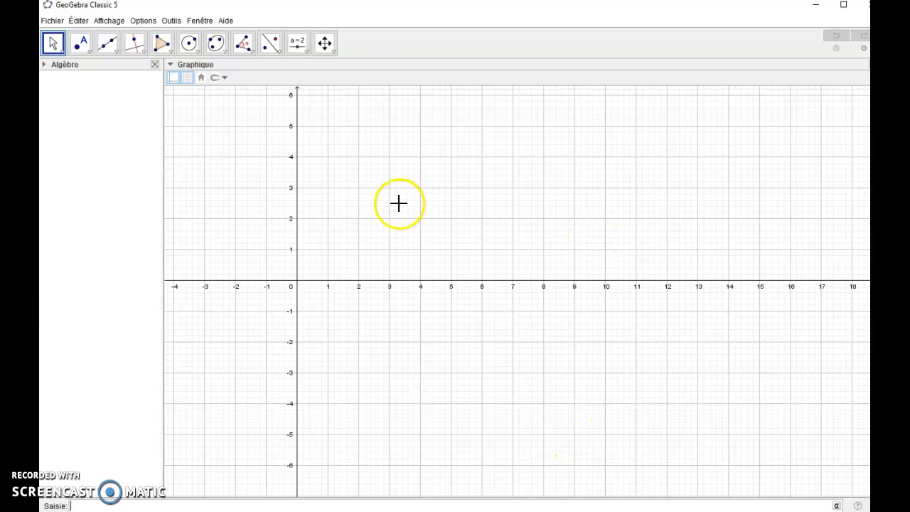
- Hide the axes and the grid in the Graphics view, and close the Algebra view
right_click(361, 162)
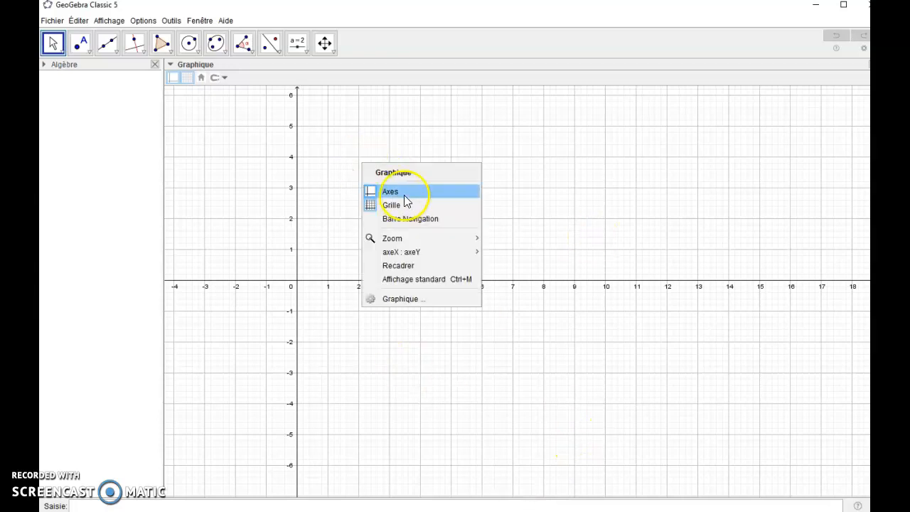
click(405, 195)
right_click(371, 178)
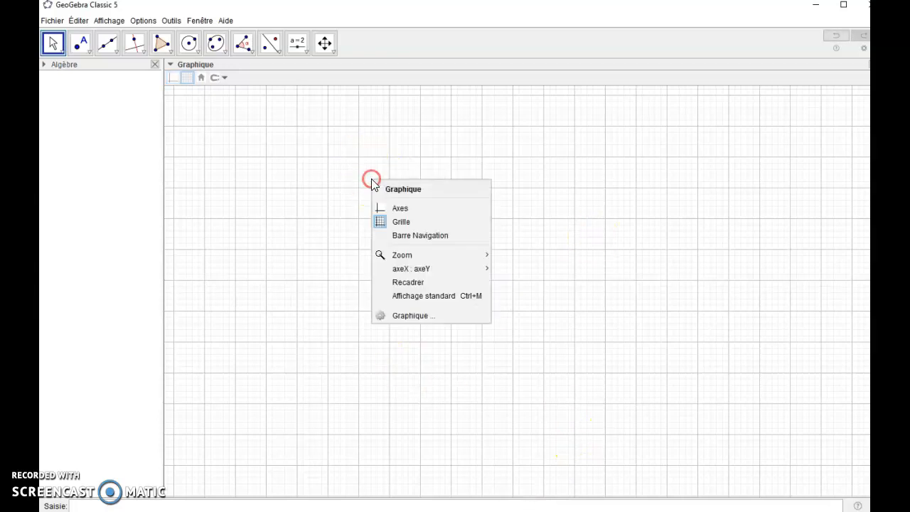
click(398, 221)
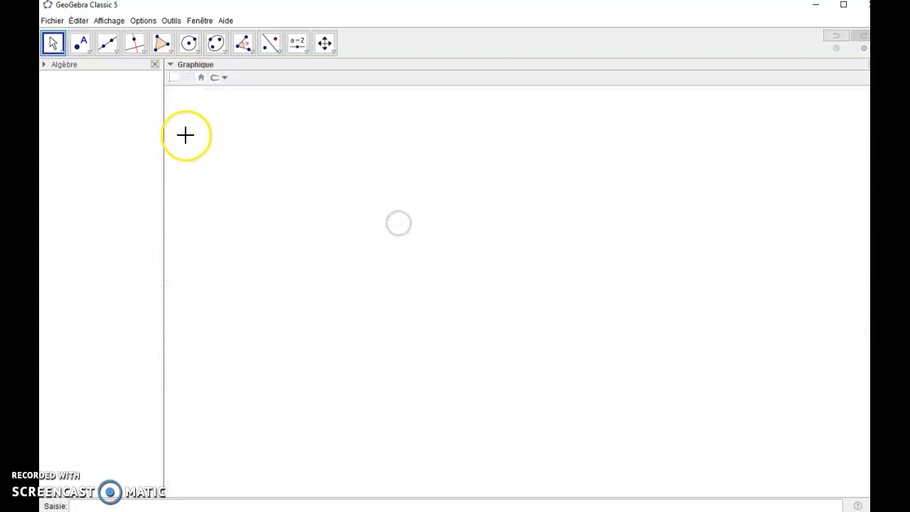
click(154, 64)
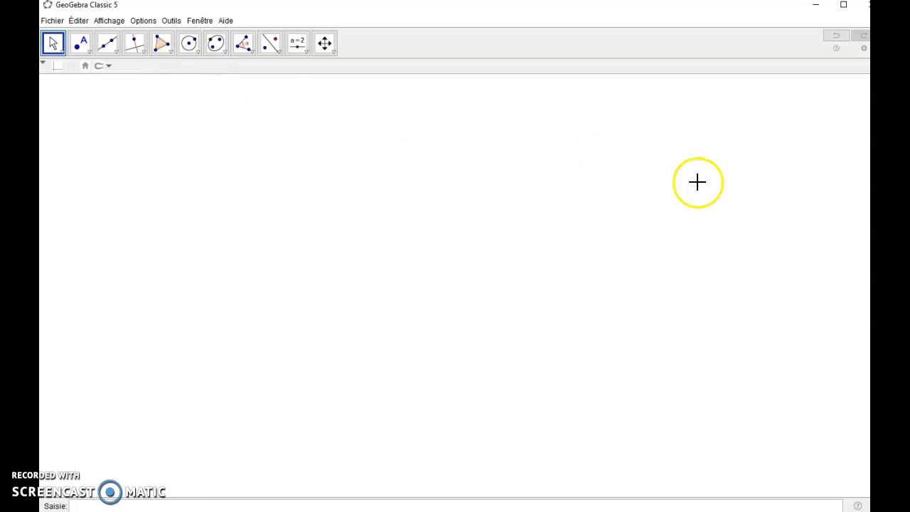
drag(877, 271, 869, 270)
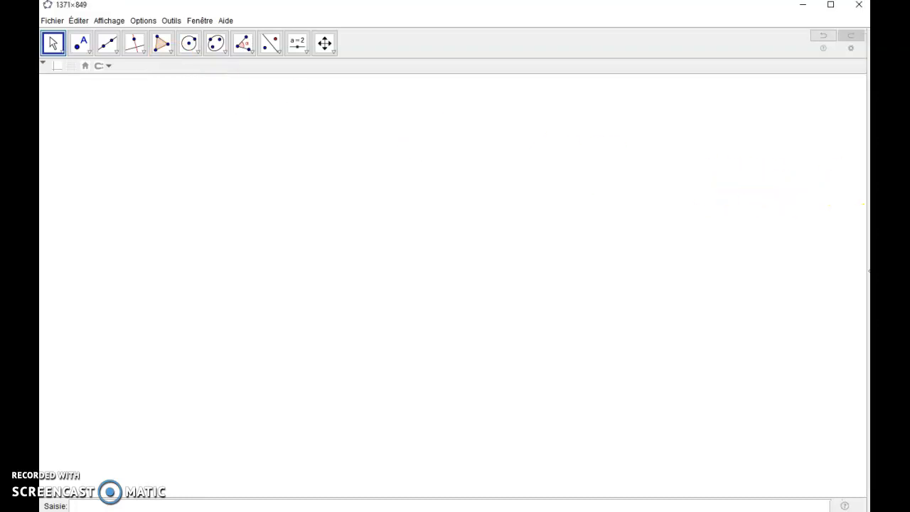
- Set the labelling option so that only new points are labelled (Seulement les nouveaux points)
click(137, 20)
mouse_move(155, 57)
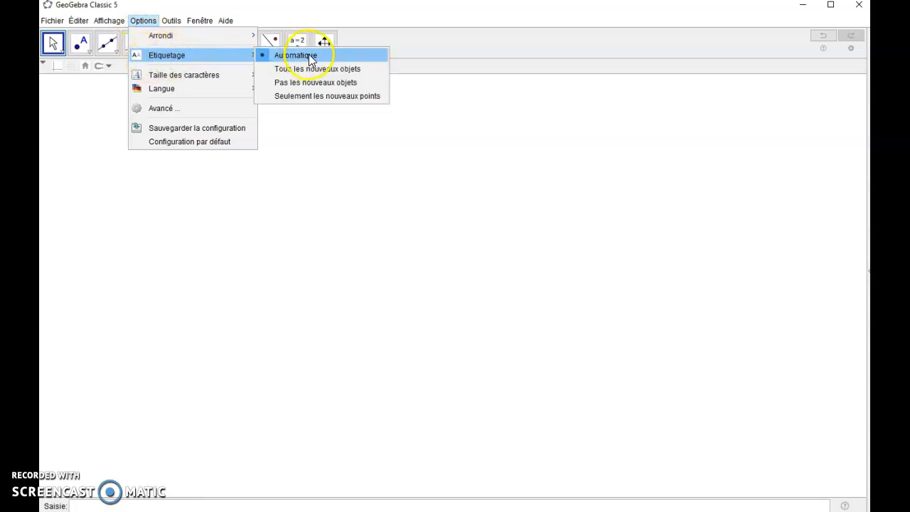
click(320, 100)
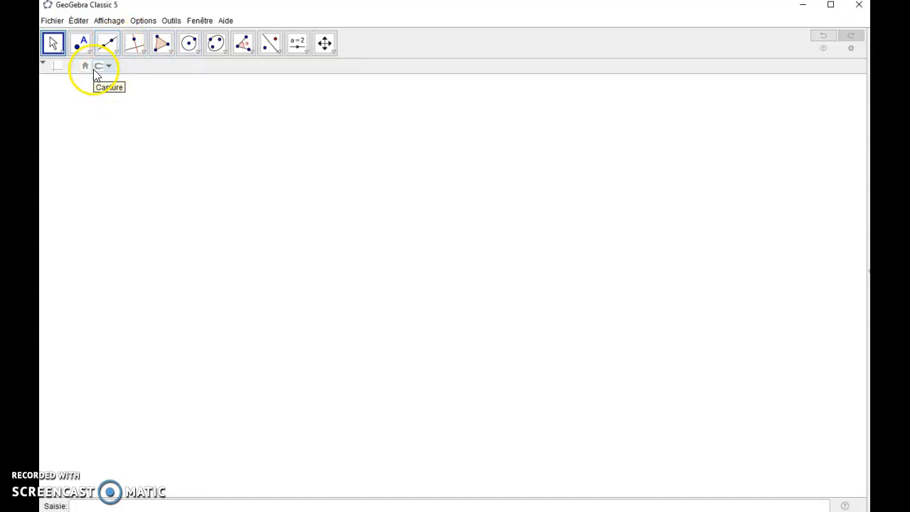
- Draw a horizontal segment AB of given length 49 starting from a new point A
click(119, 50)
click(135, 116)
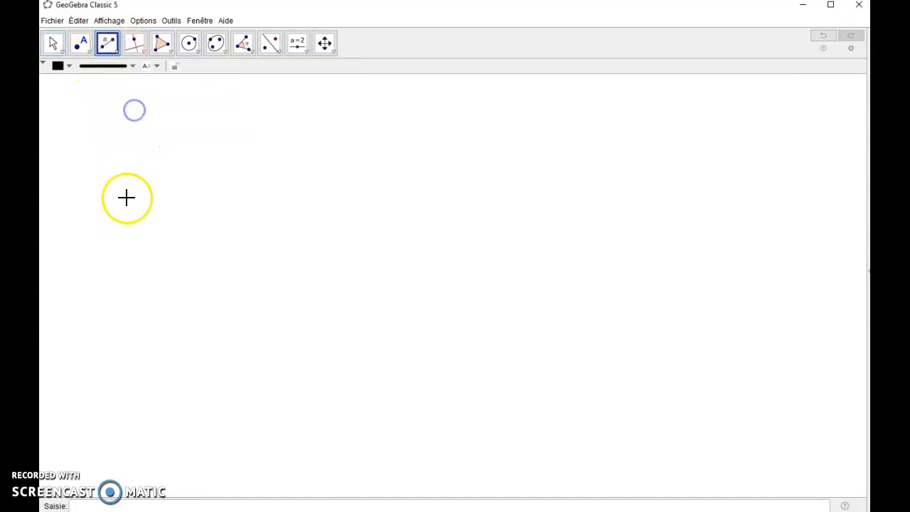
click(126, 199)
text(40)
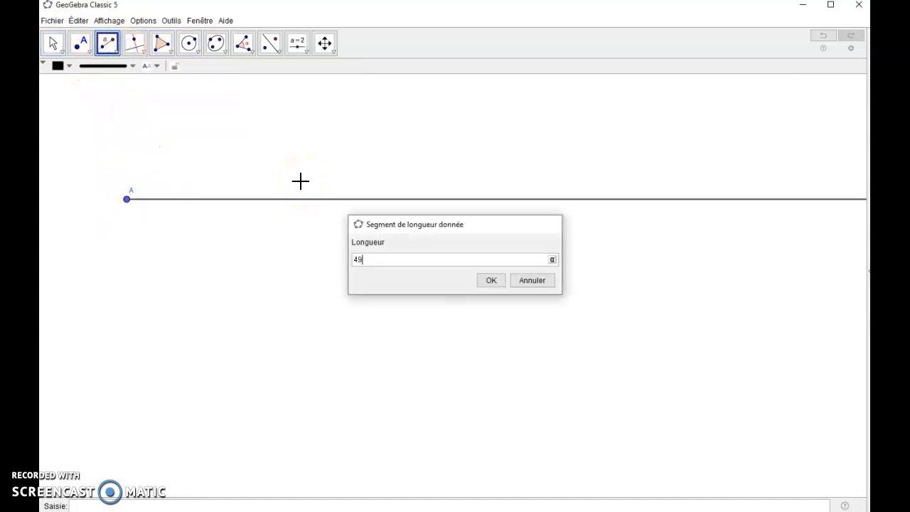
key(Return)
click(281, 244)
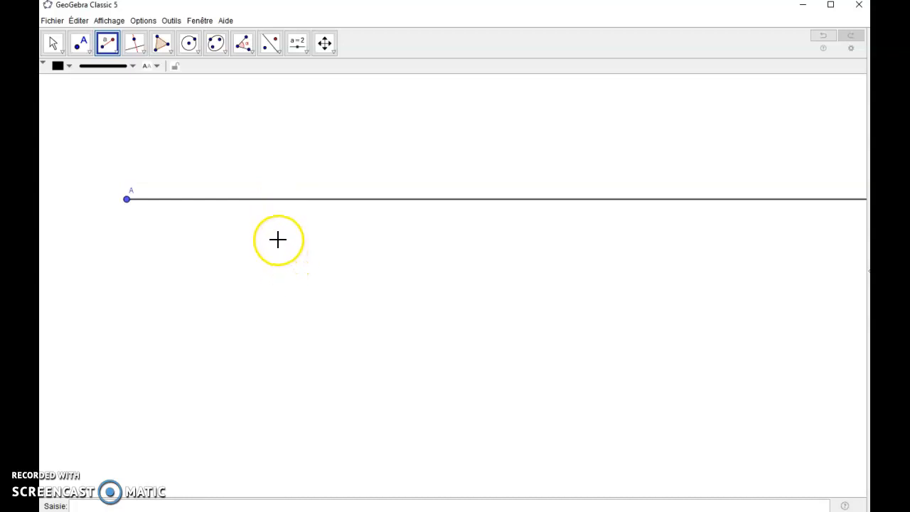
scroll(276, 237, down, 10)
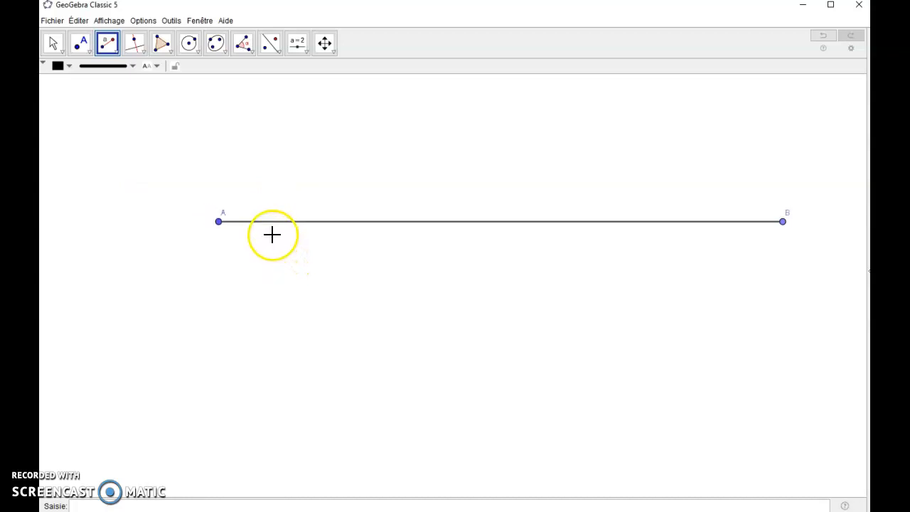
scroll(272, 232, down, 2)
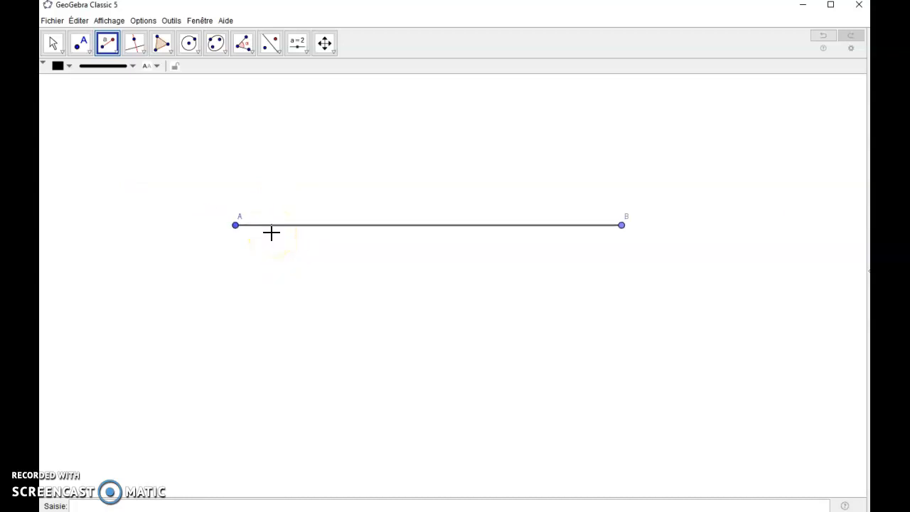
click(325, 43)
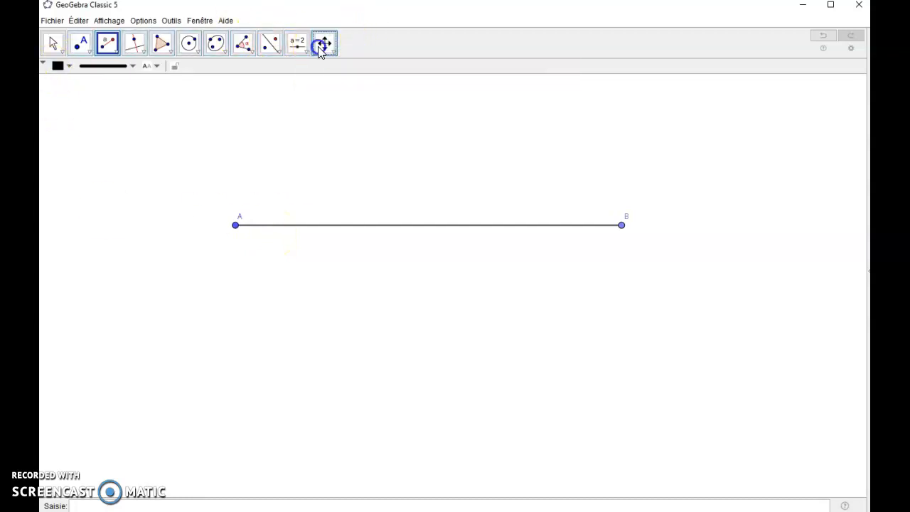
drag(419, 202, 291, 204)
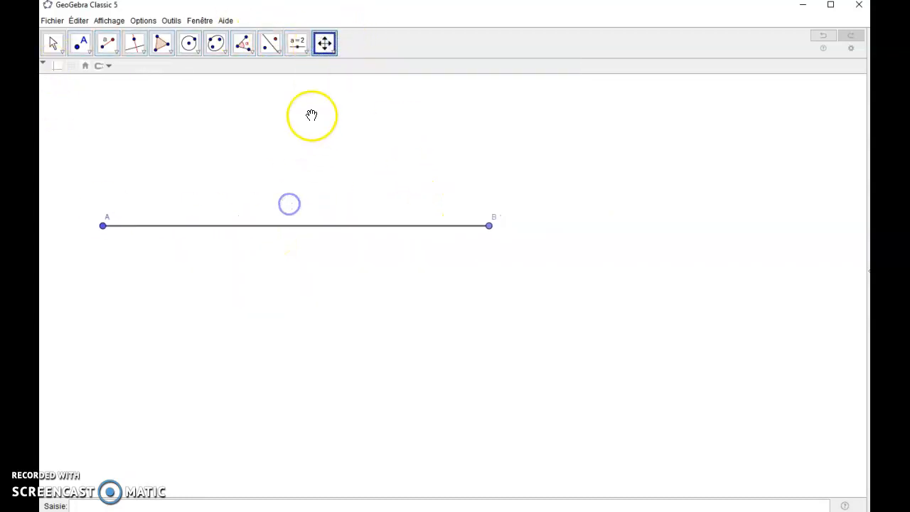
- Check the point distances in symetriecentraleailes.pdf, and draw circles centred at A with radii 7, 14 and 21 in GeoGebra
key(alt+Tab)
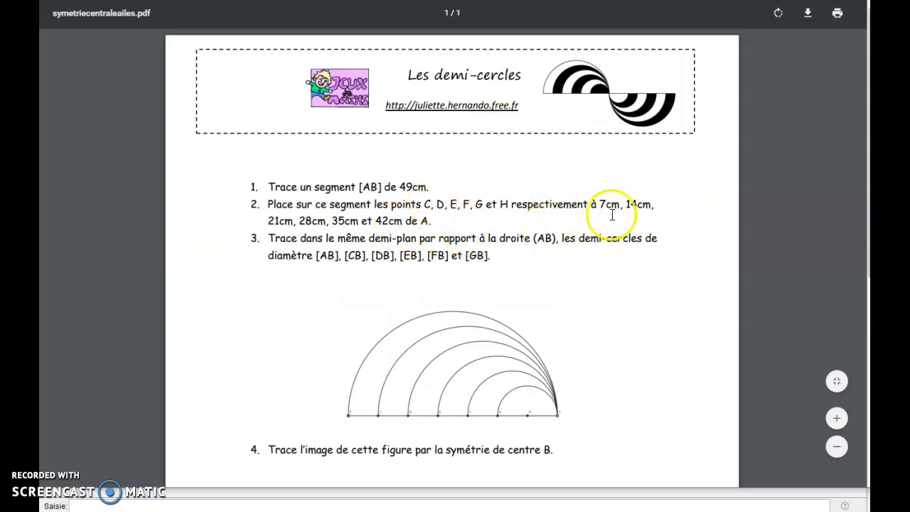
click(385, 494)
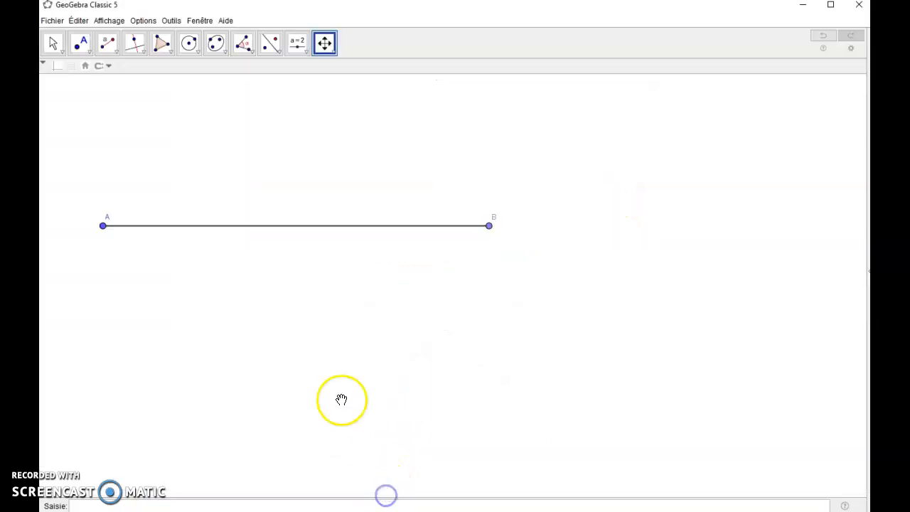
click(192, 53)
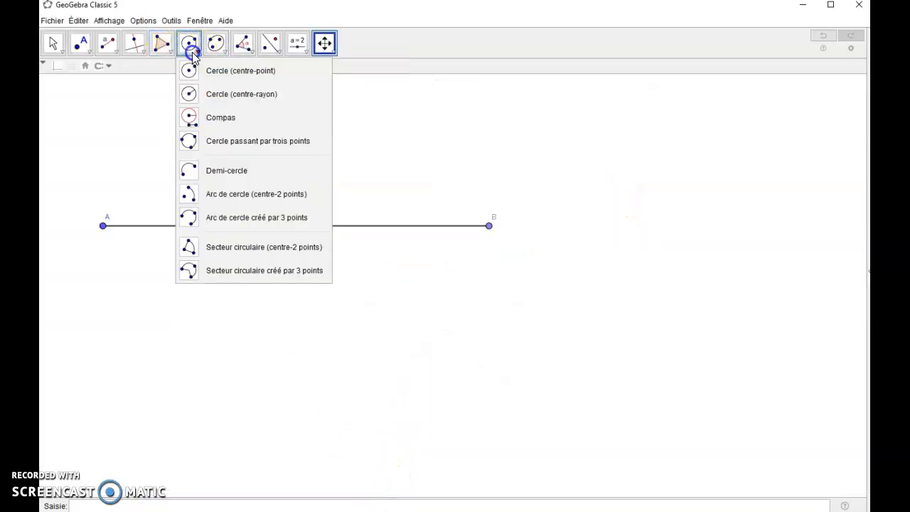
click(201, 96)
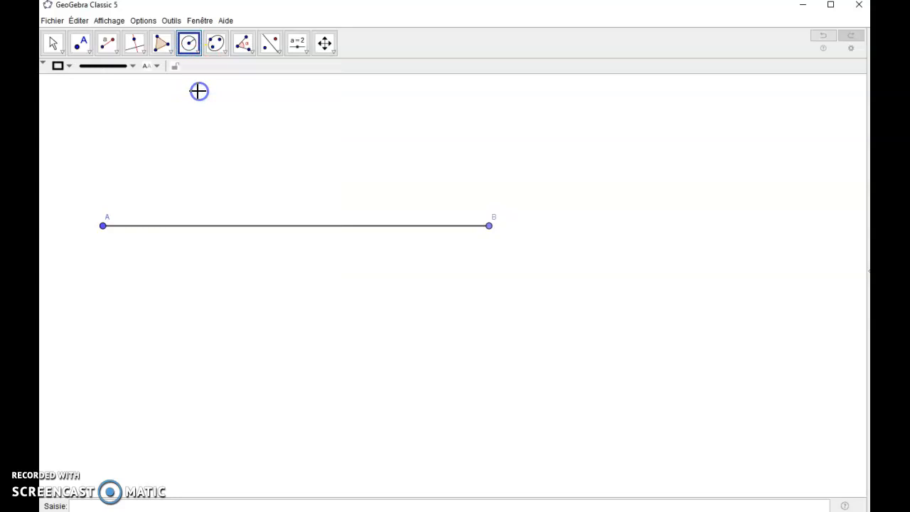
click(104, 227)
key(Return)
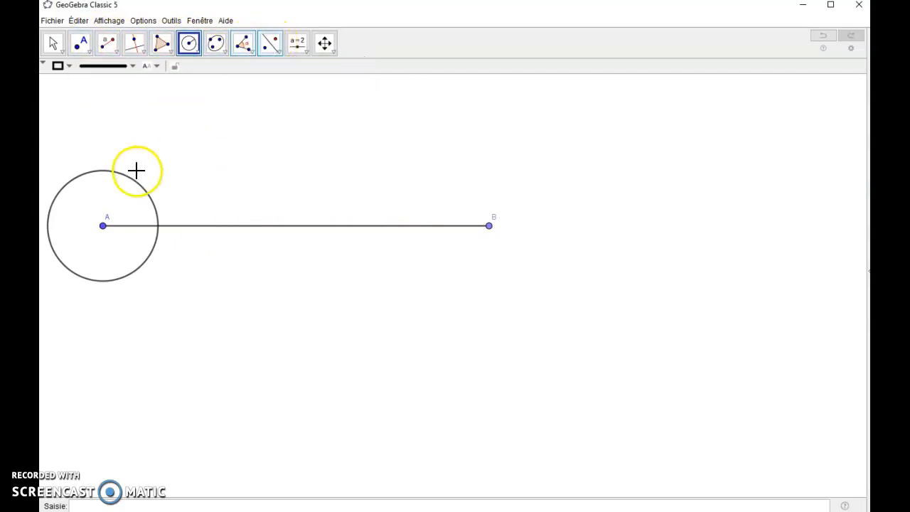
click(103, 225)
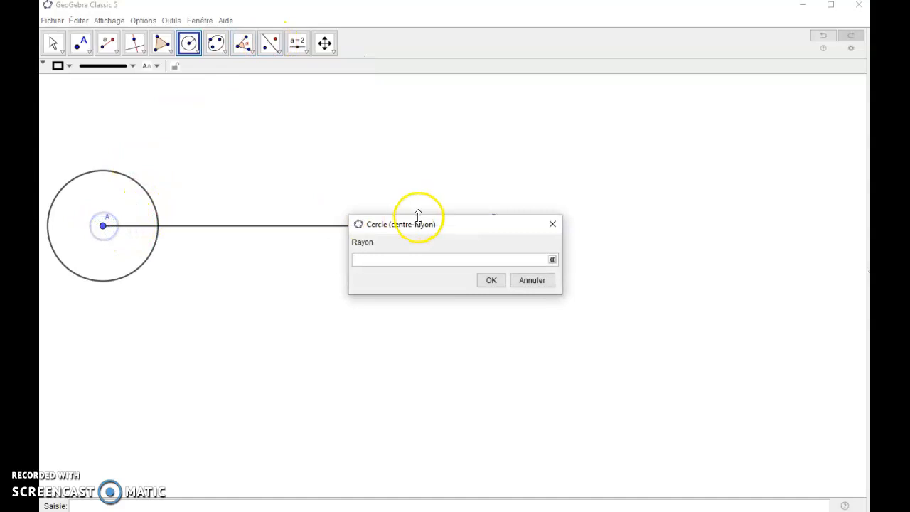
key(Return)
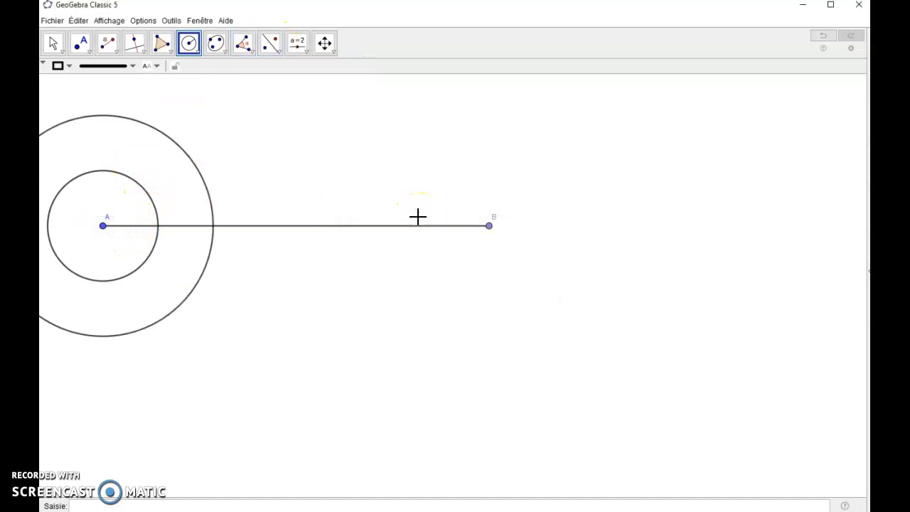
click(105, 226)
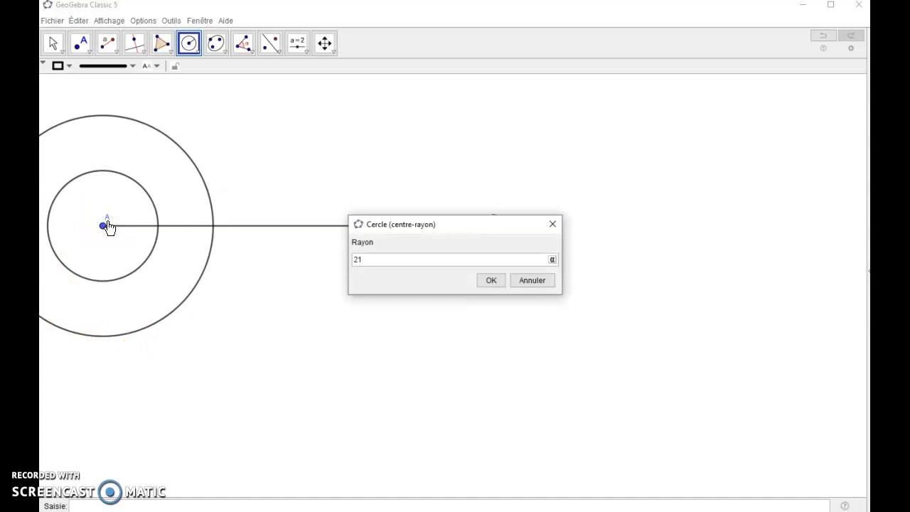
key(Return)
- Draw three more circles centred at A with radii 28, 35 and 42
click(100, 230)
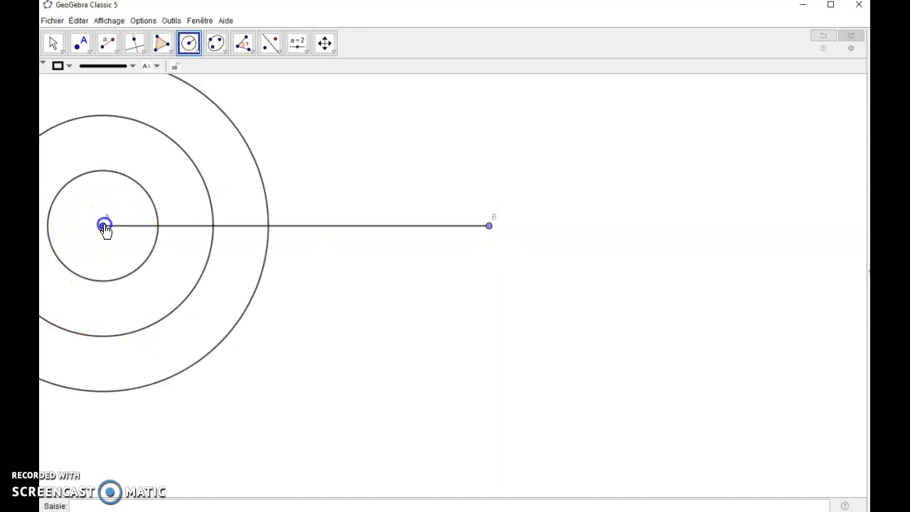
key(Return)
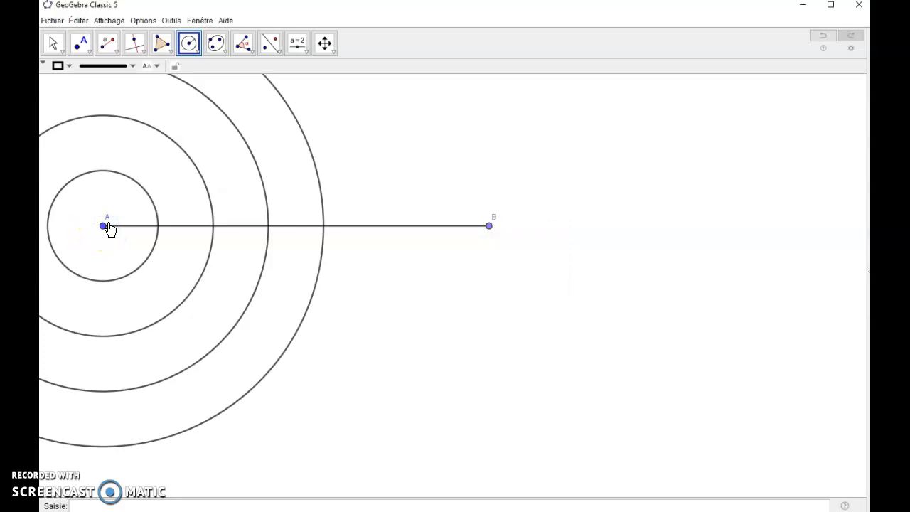
click(104, 226)
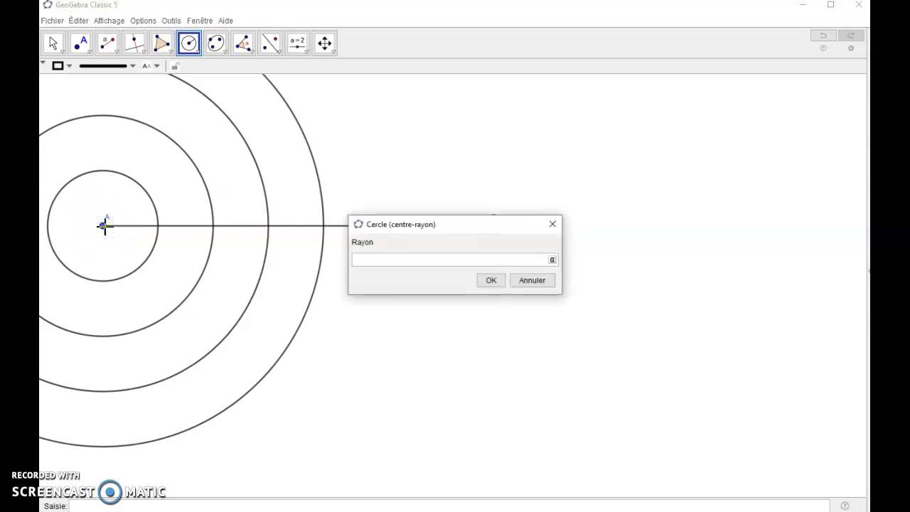
key(Return)
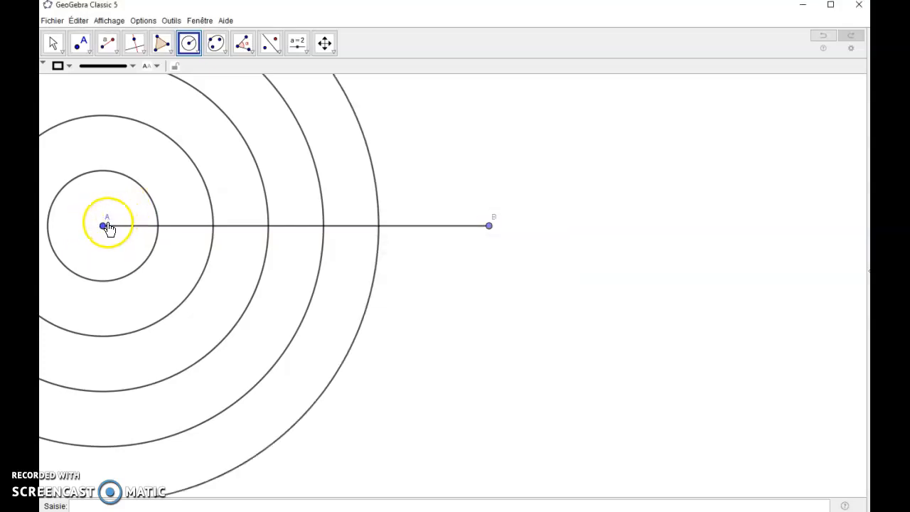
click(104, 226)
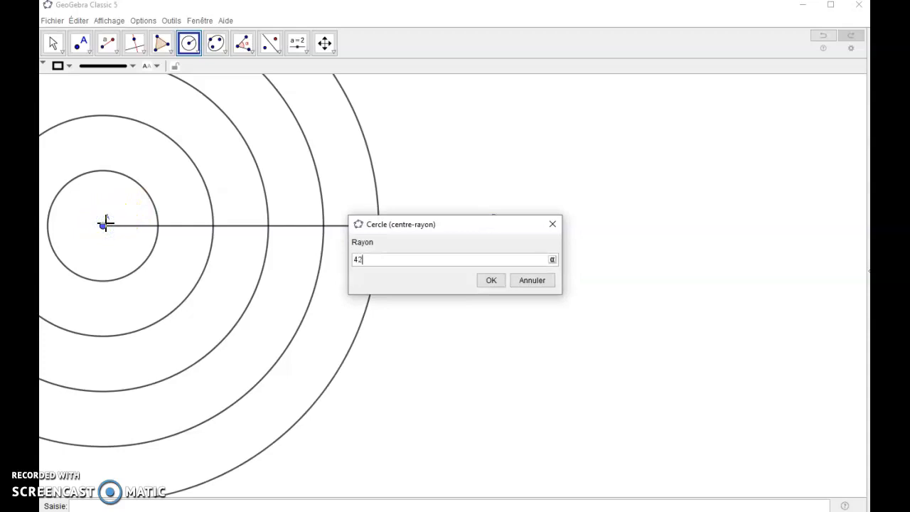
click(491, 282)
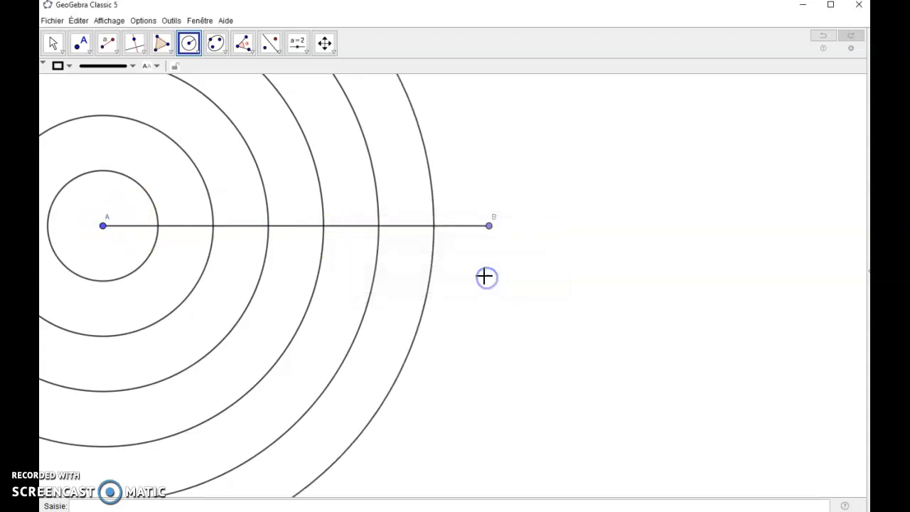
- Place points C, D, E, F, G and H where the six circles cross segment AB, in order from A
click(81, 42)
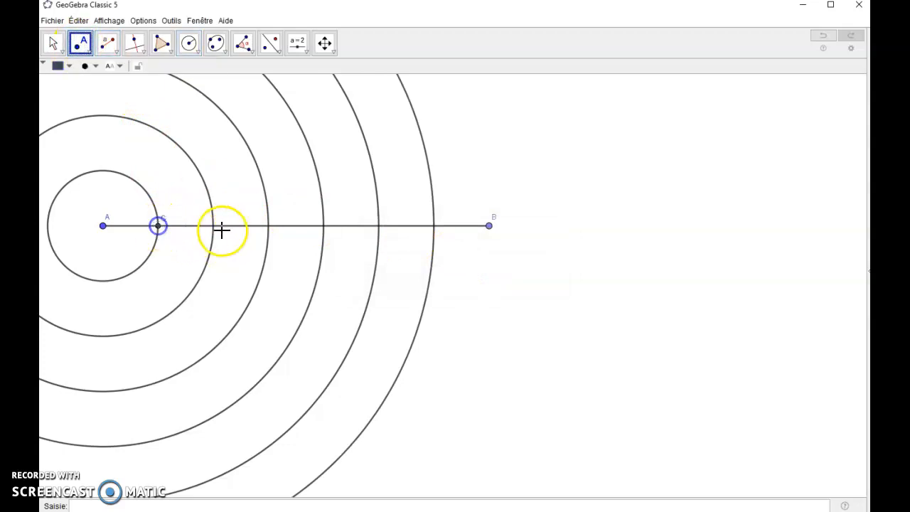
click(268, 227)
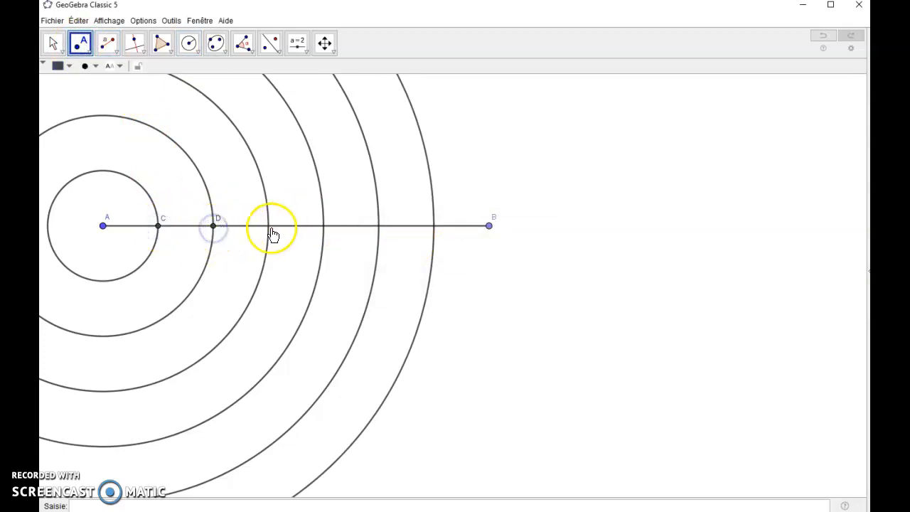
click(323, 227)
click(377, 226)
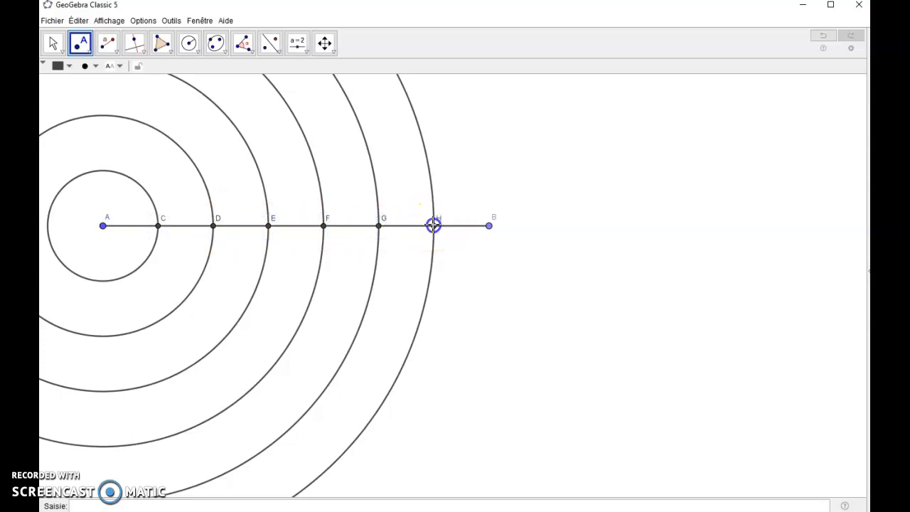
- Hide the circle of radius 42 centred at A
click(58, 42)
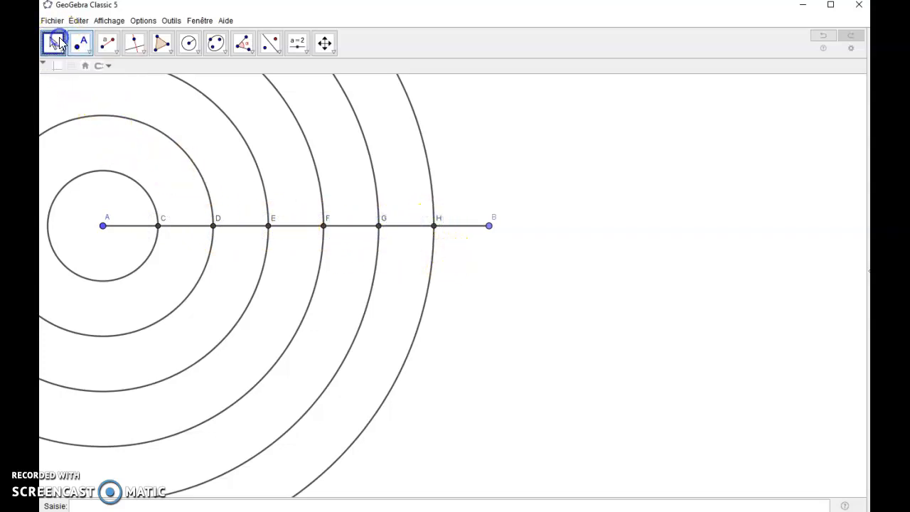
click(60, 43)
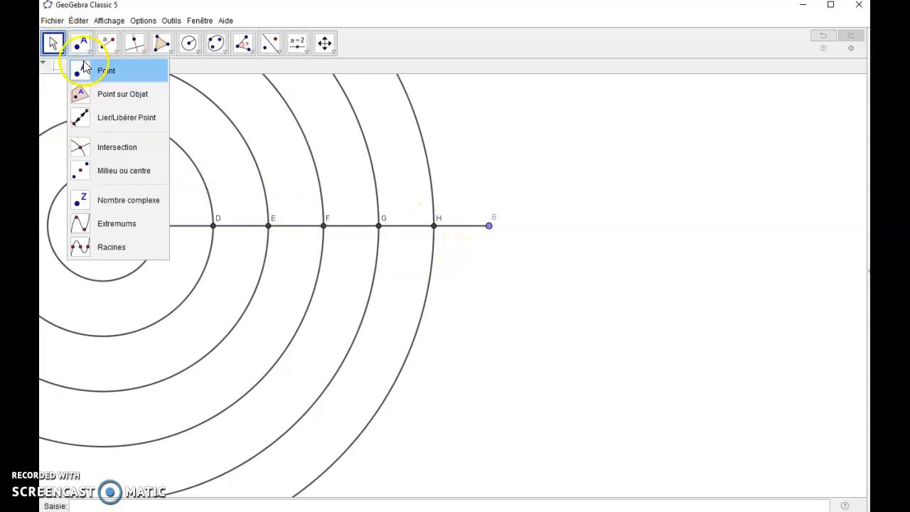
right_click(422, 137)
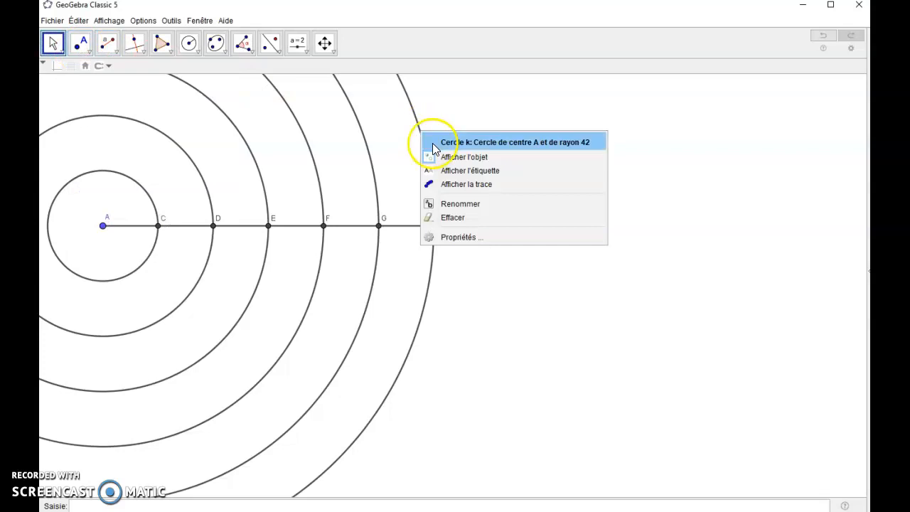
click(441, 156)
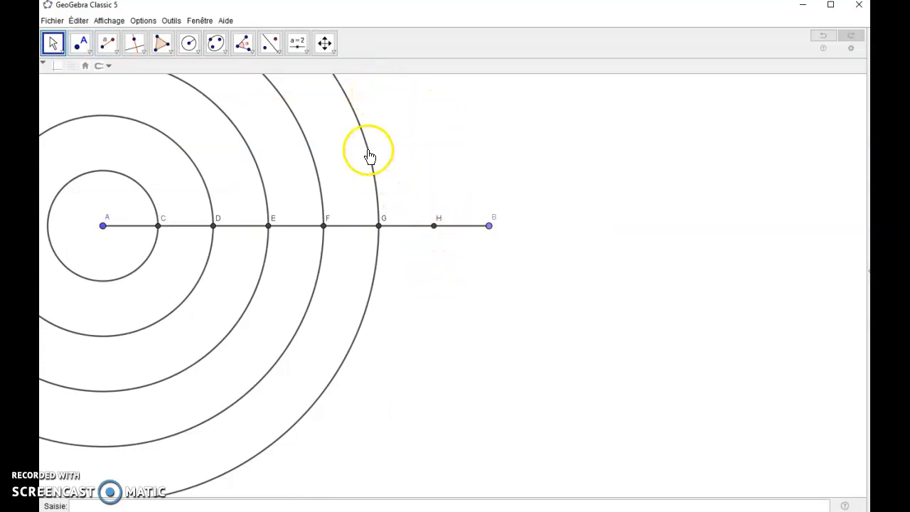
right_click(368, 151)
click(413, 236)
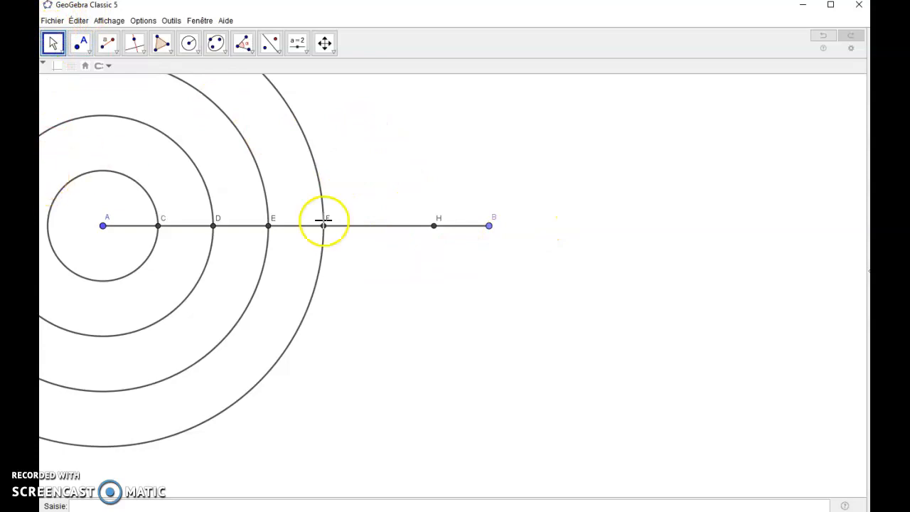
click(820, 37)
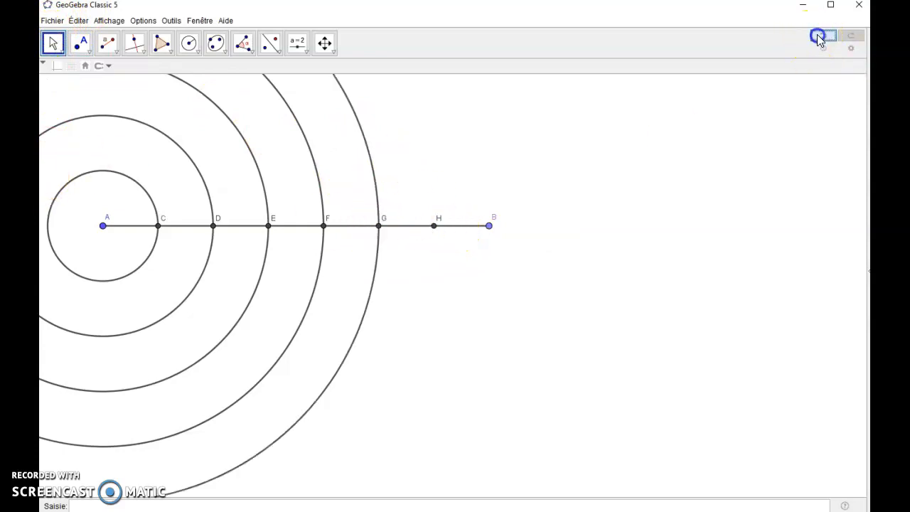
- Hide the circles of radius 35, 28, 21, 14 and 7 centred at A, keeping their intersection points on segment AB
right_click(365, 145)
click(389, 167)
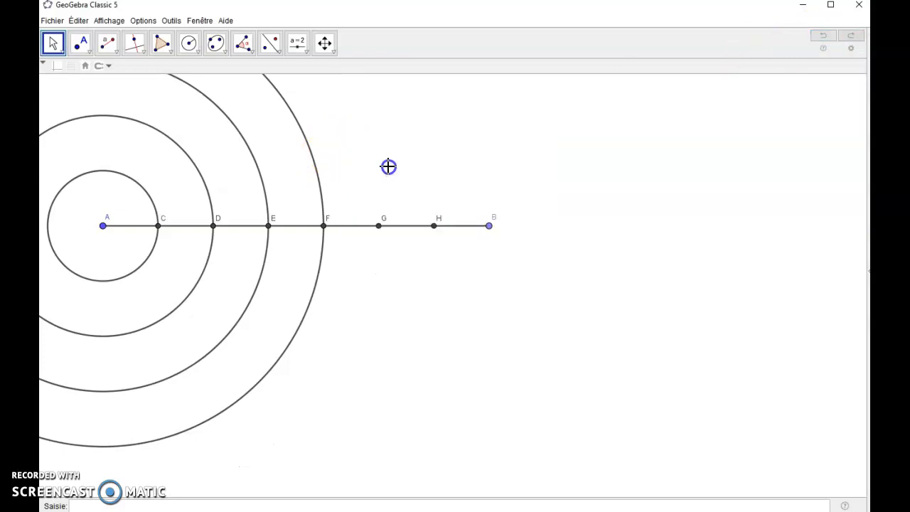
right_click(306, 146)
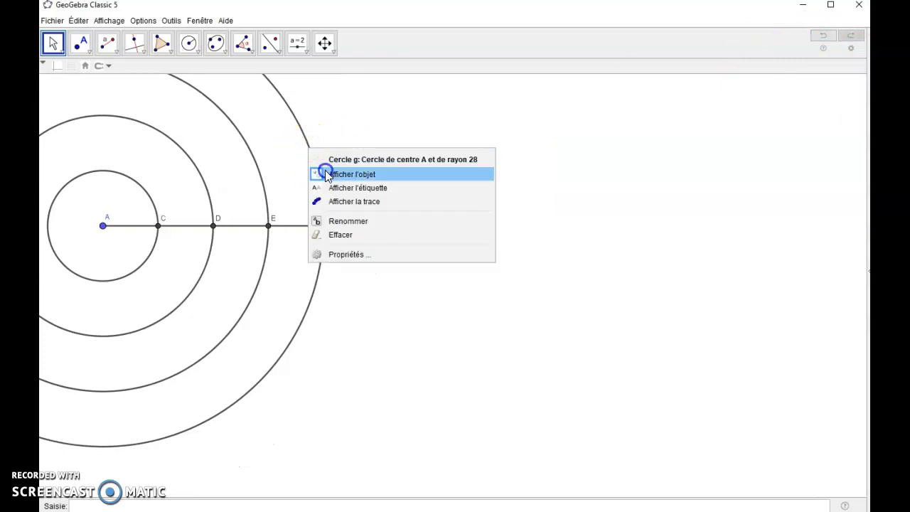
click(323, 172)
right_click(249, 152)
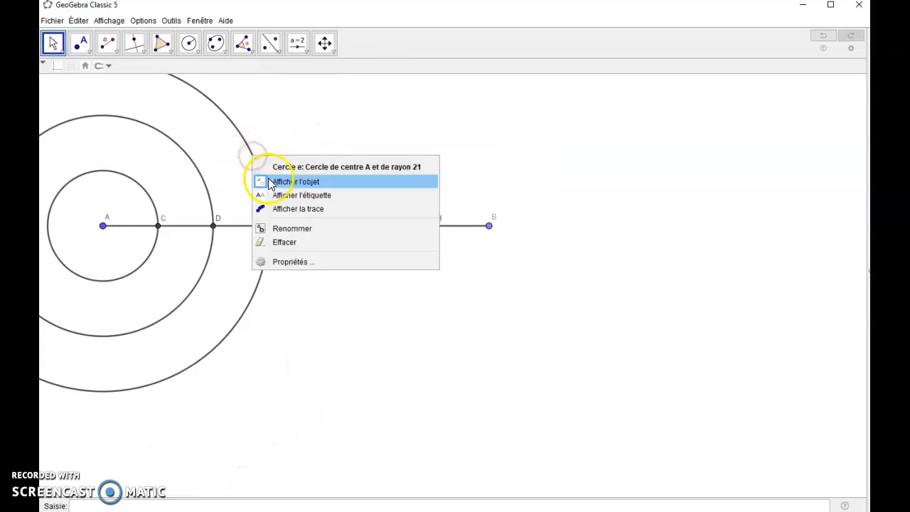
click(265, 179)
right_click(199, 173)
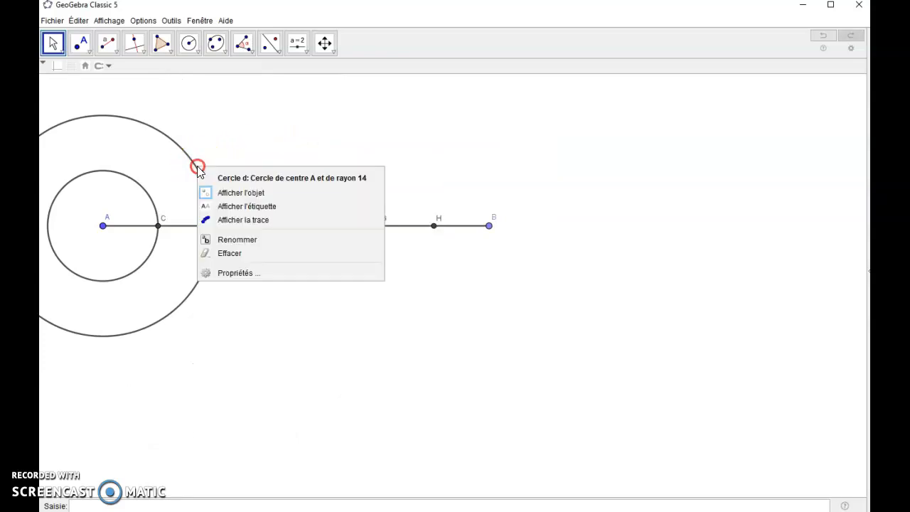
click(221, 189)
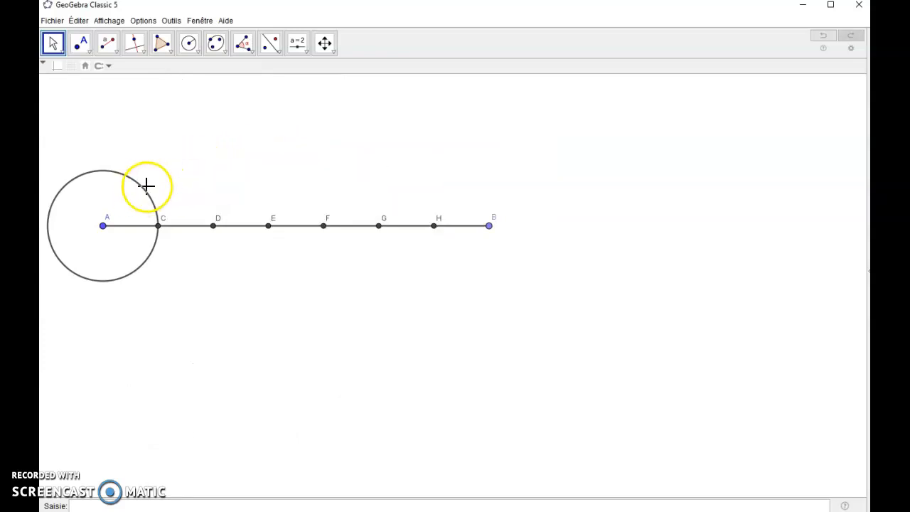
right_click(145, 191)
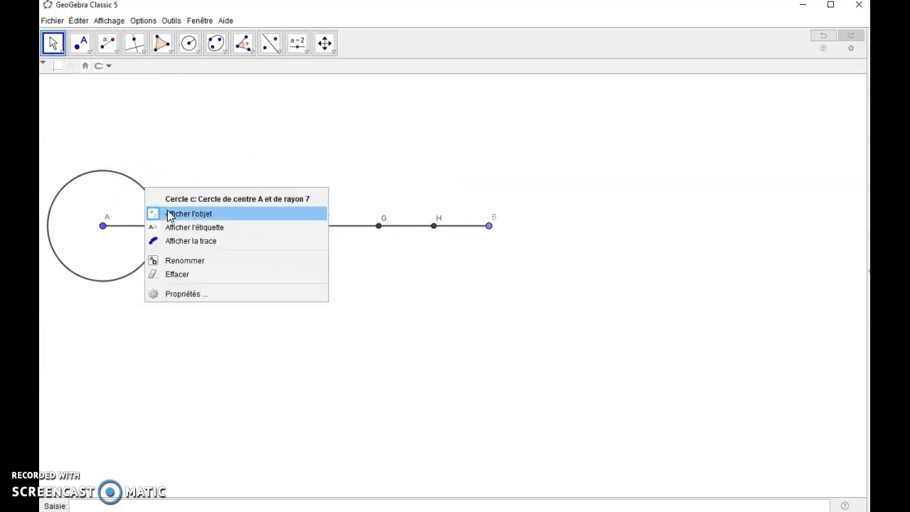
click(170, 215)
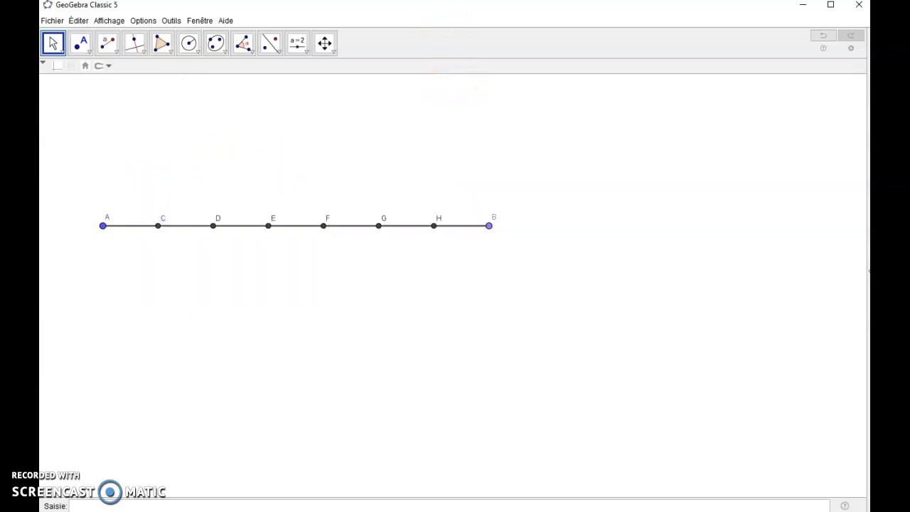
- Check the required semicircle diameters in symetriecentraleailes.pdf, and start the Semicircle tool in GeoGebra
key(alt+Tab)
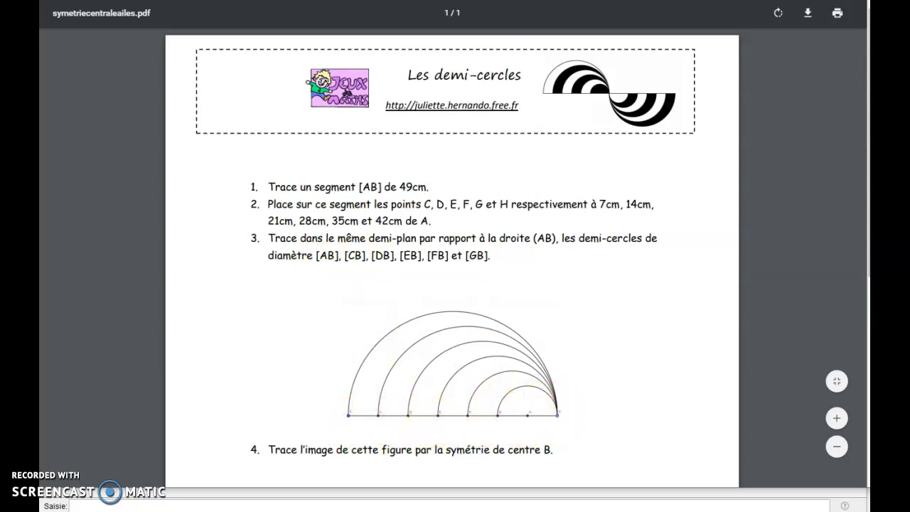
click(425, 496)
click(194, 49)
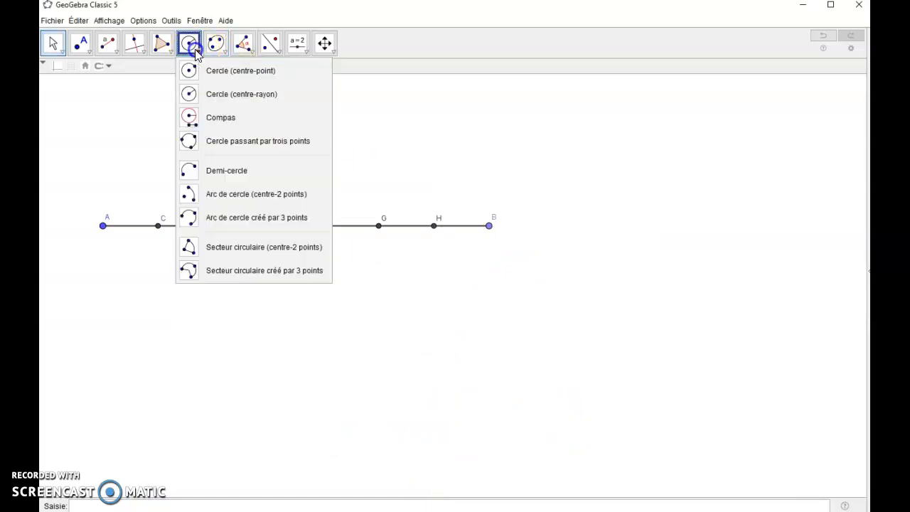
click(223, 178)
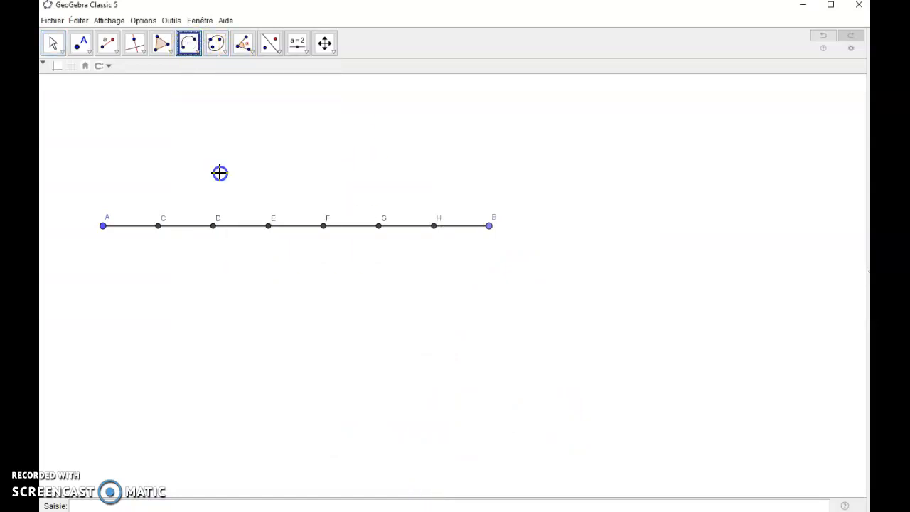
click(488, 225)
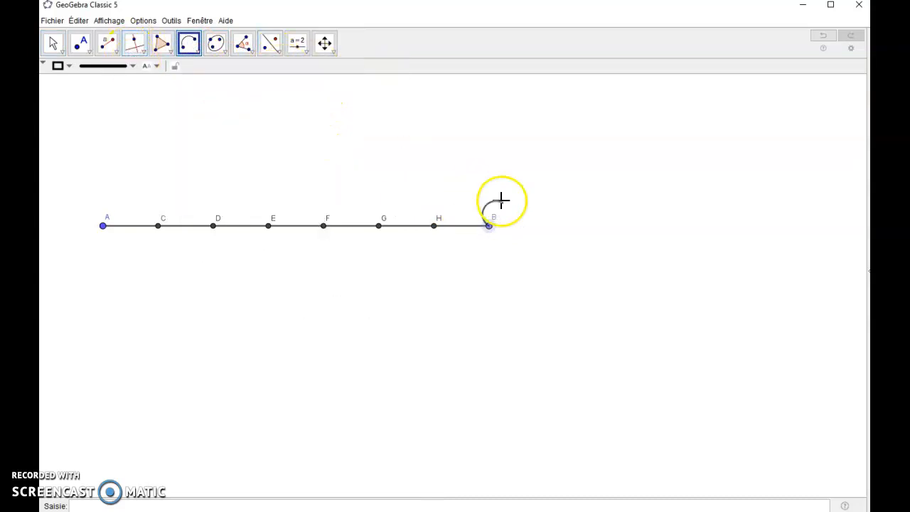
click(162, 43)
click(103, 226)
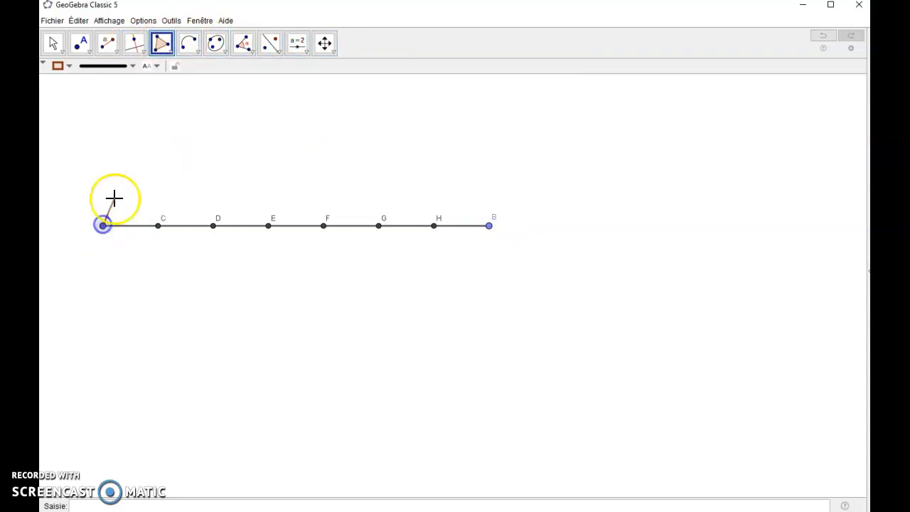
- Draw semicircles with diameters AB, CB and DB above the segment
click(190, 43)
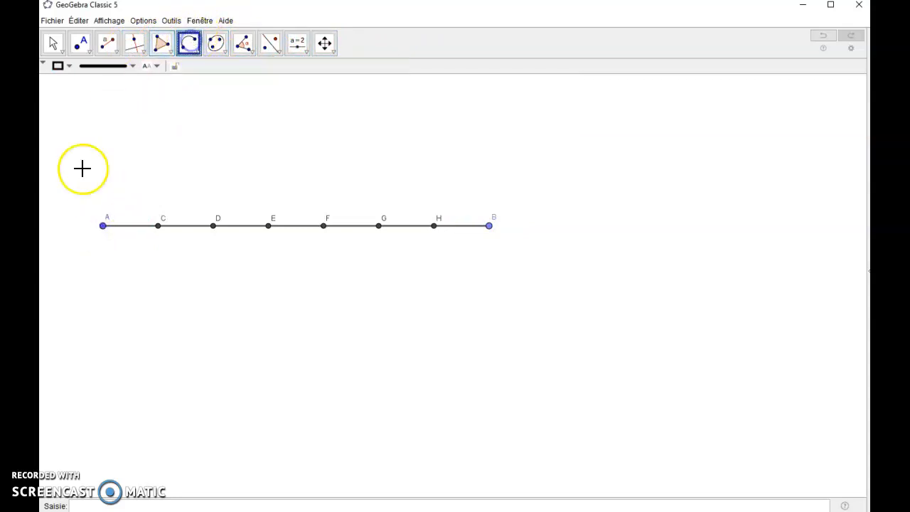
click(491, 227)
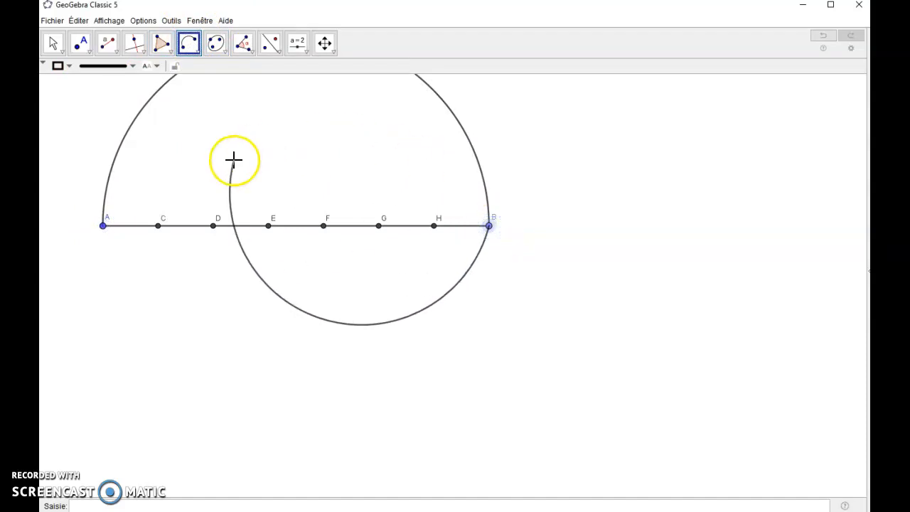
click(189, 44)
click(157, 226)
click(489, 226)
click(213, 226)
click(488, 226)
- Draw semicircles with diameters EB, FB, GB and HB on the same side of segment AB
click(324, 43)
drag(533, 169, 524, 222)
click(188, 48)
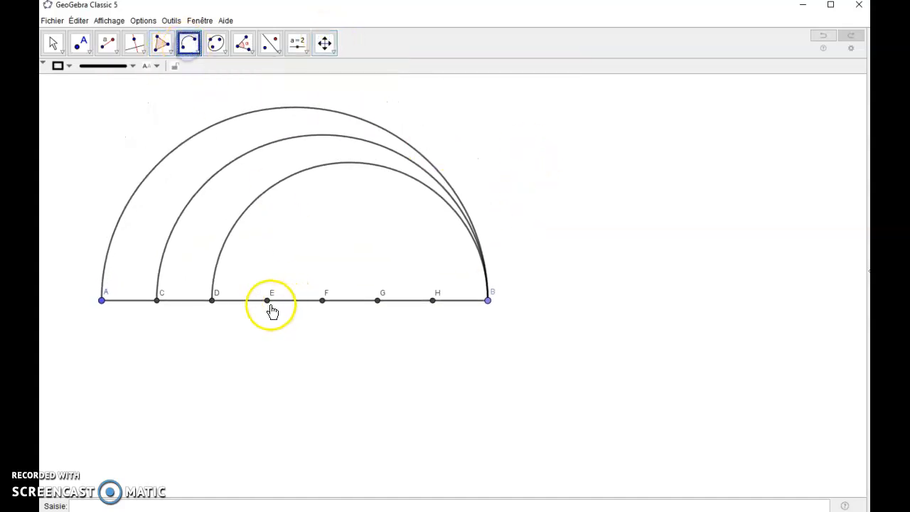
click(269, 301)
click(490, 302)
click(323, 300)
click(488, 299)
click(377, 300)
click(495, 295)
click(488, 299)
click(433, 300)
click(488, 300)
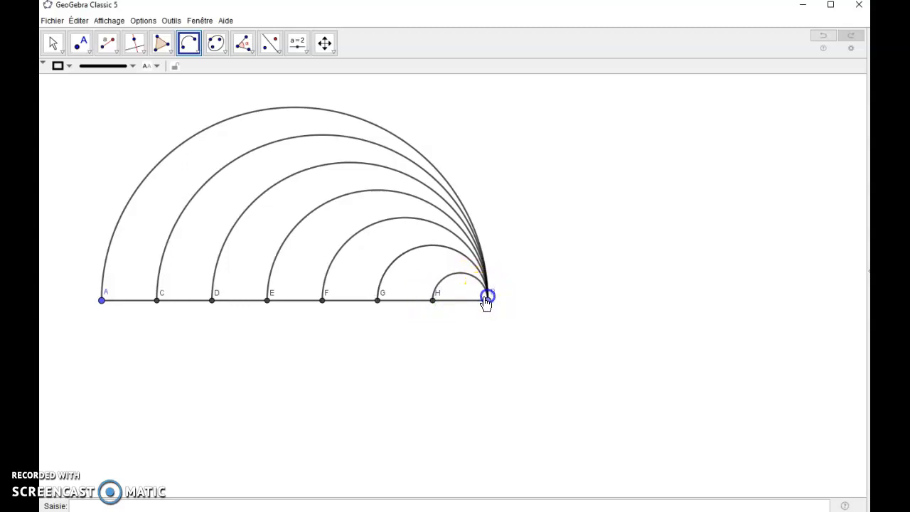
click(53, 42)
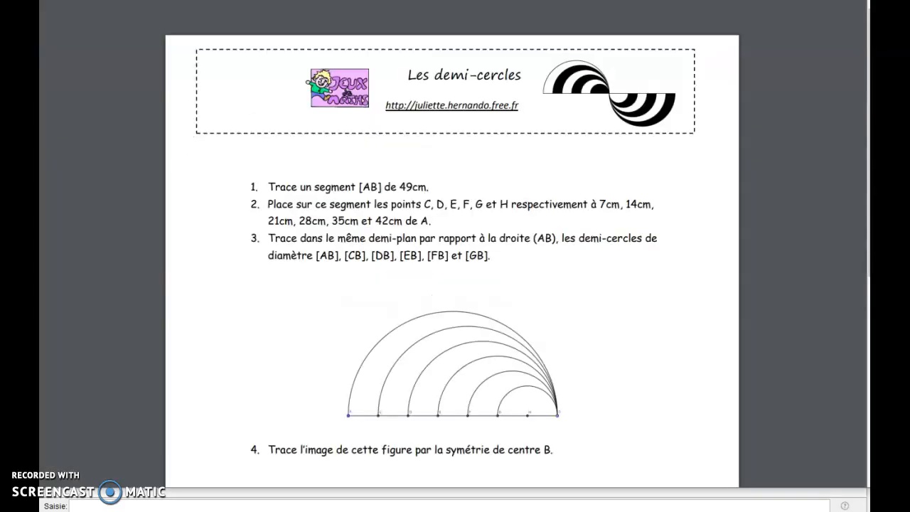
- Examine instruction 4 and the model figure in symetriecentraleailes.pdf, and return to GeoGebra
scroll(484, 132, down, 5)
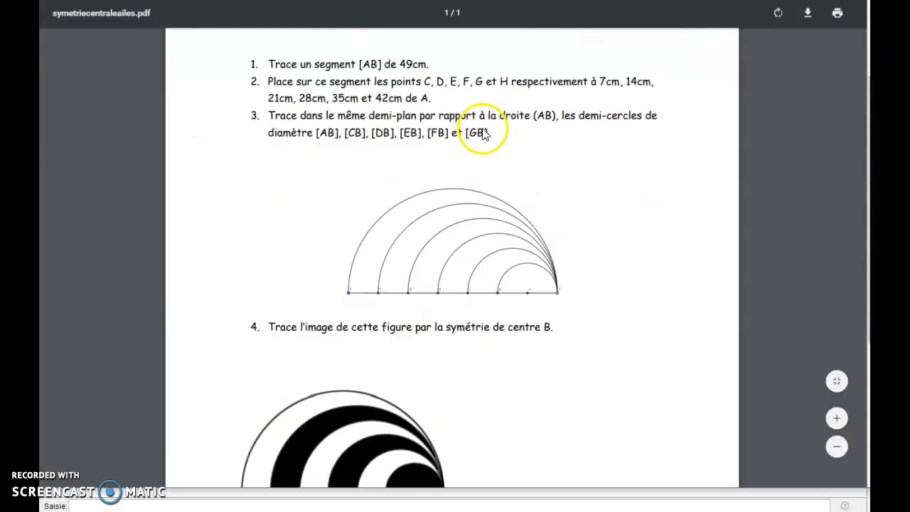
scroll(484, 129, up, 4)
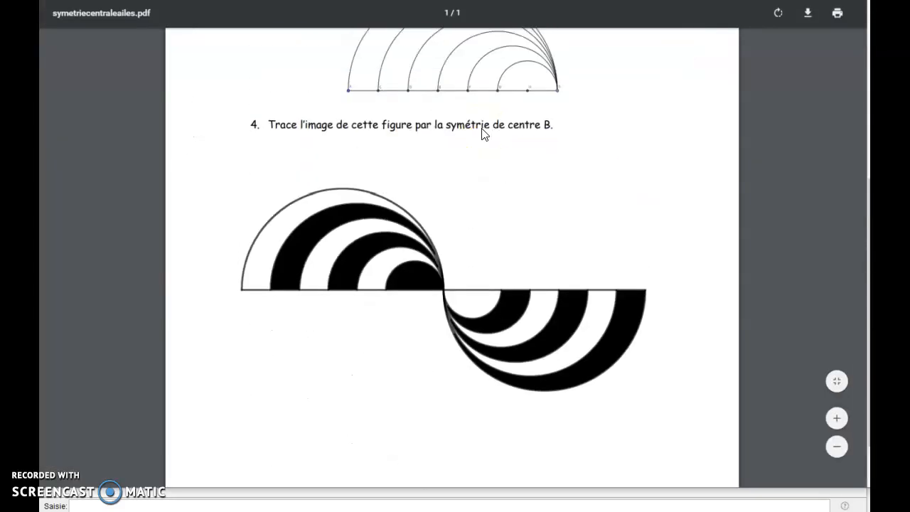
click(463, 132)
click(390, 193)
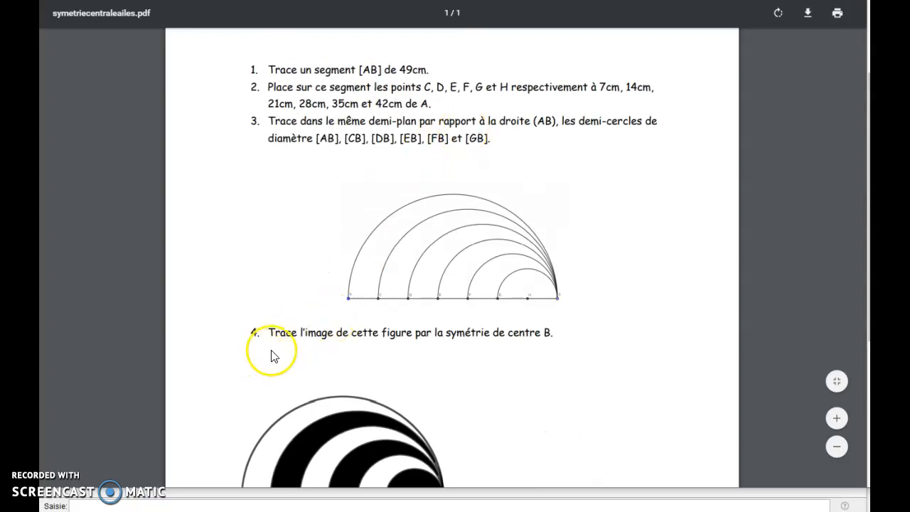
click(564, 331)
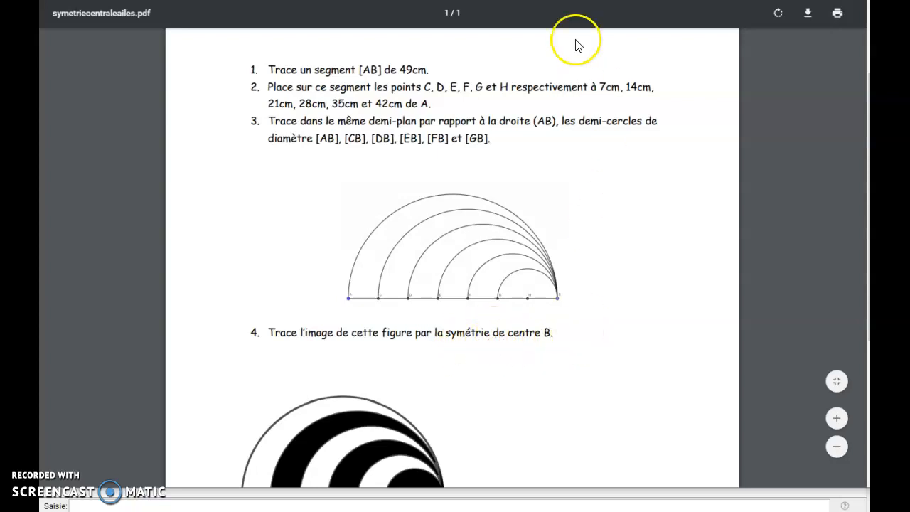
click(382, 502)
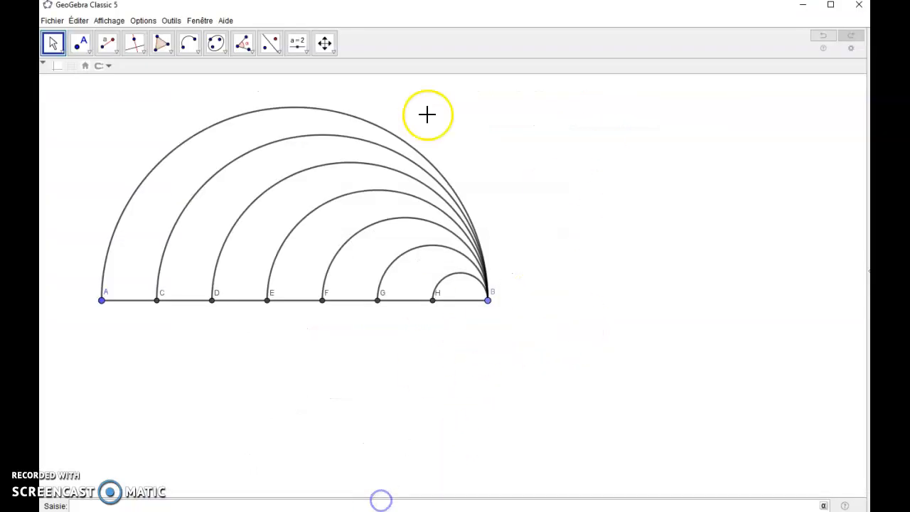
- Construct the images of the semicircles on AB, CB and DB by central symmetry about B
click(277, 54)
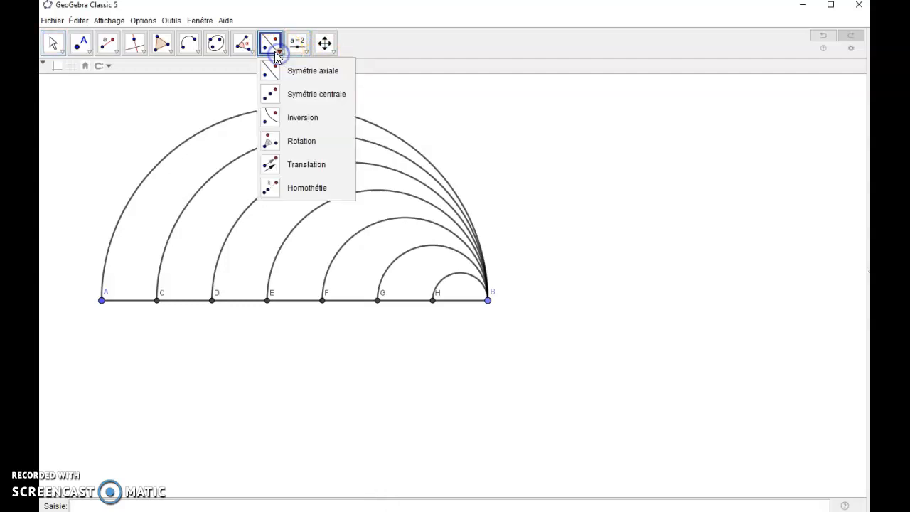
click(278, 95)
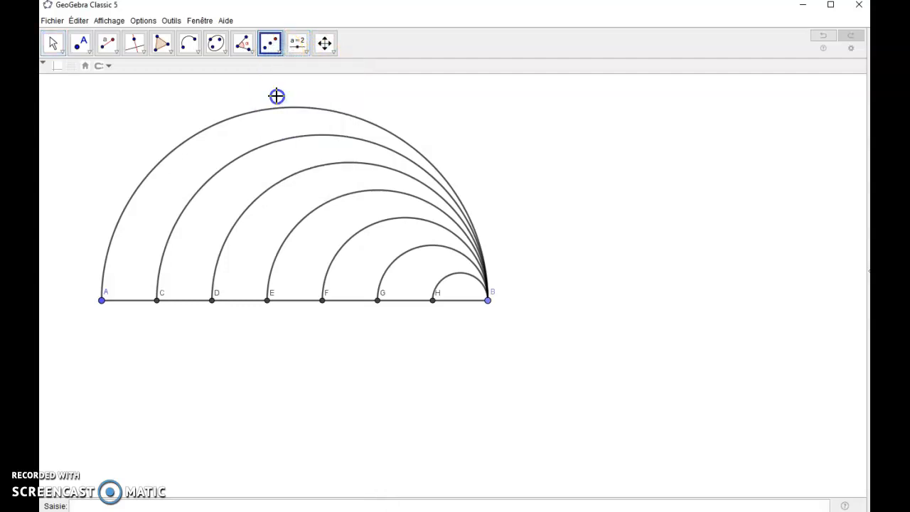
click(338, 111)
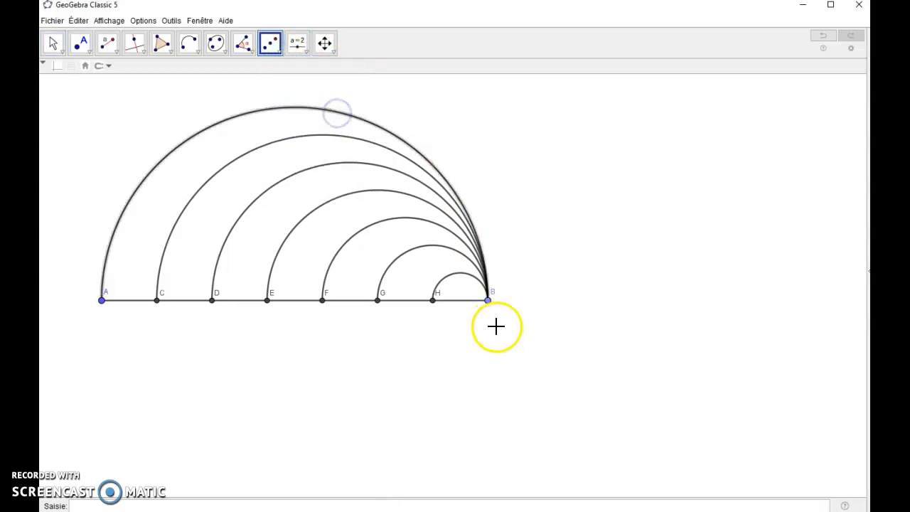
click(488, 300)
click(355, 144)
click(488, 300)
click(295, 176)
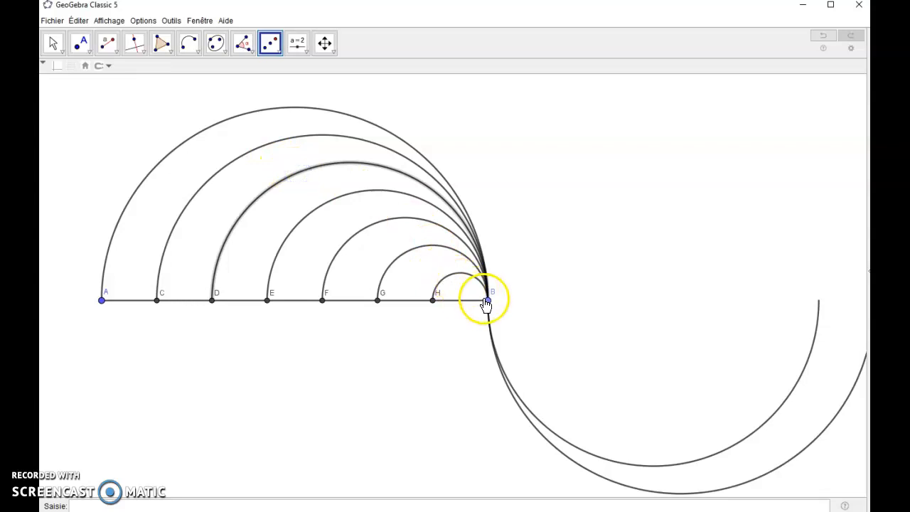
click(487, 301)
- Construct the images of the semicircles on EB, FB, GB and HB by central symmetry about B
click(350, 194)
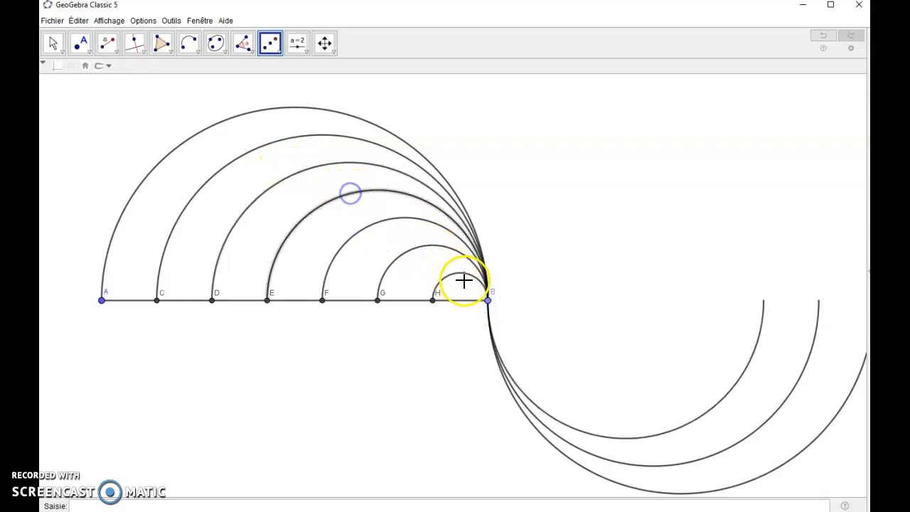
click(485, 300)
click(406, 219)
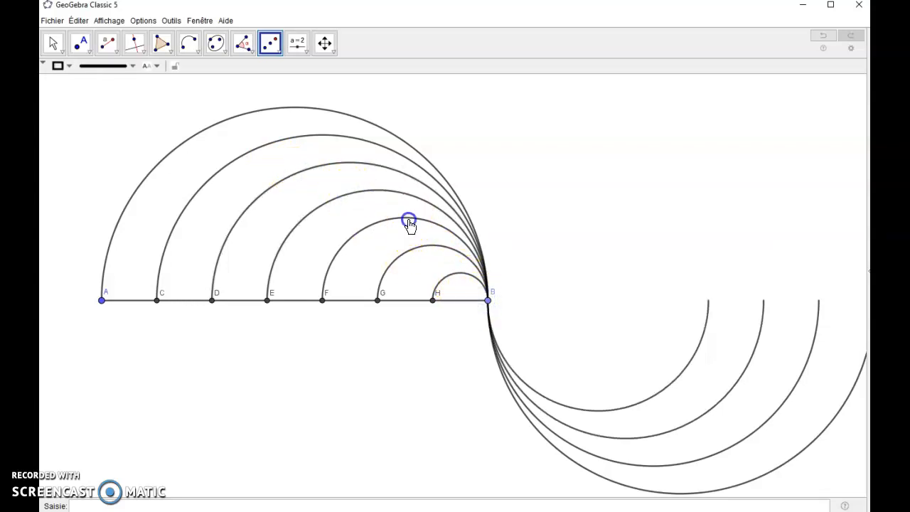
click(487, 300)
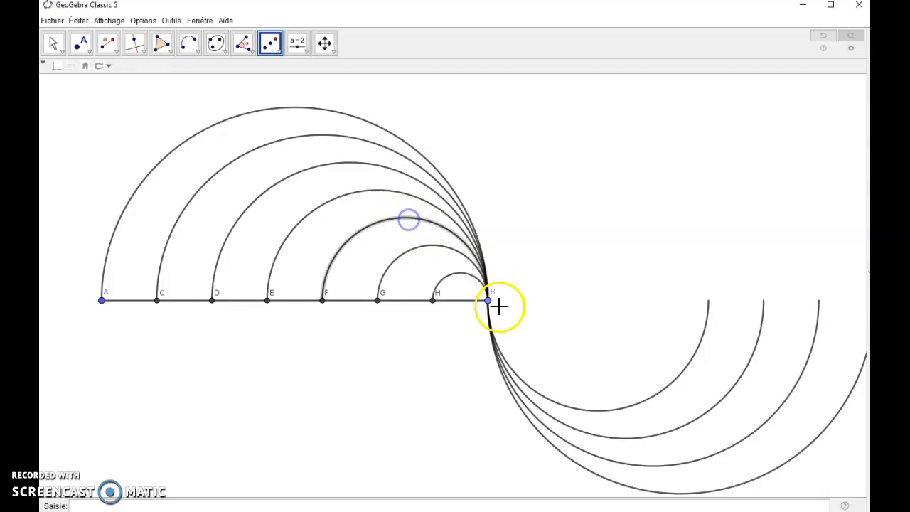
click(445, 251)
click(488, 300)
click(464, 277)
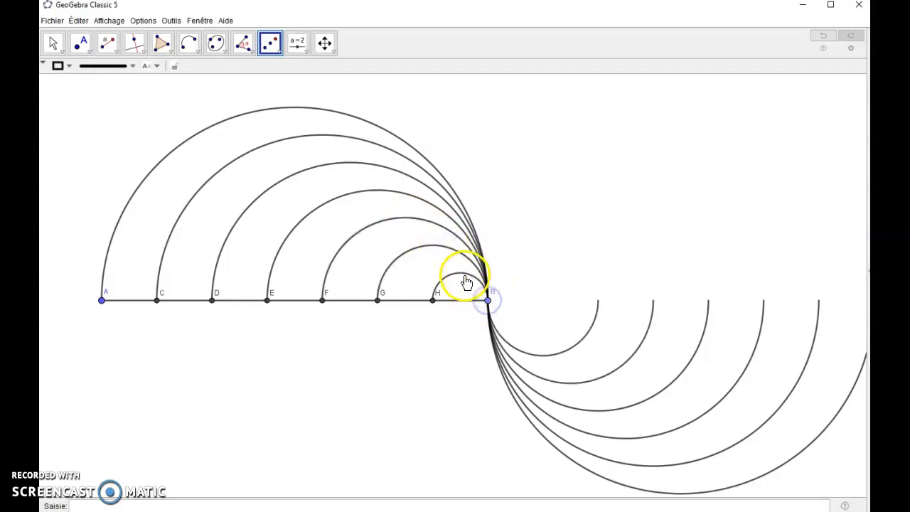
click(488, 301)
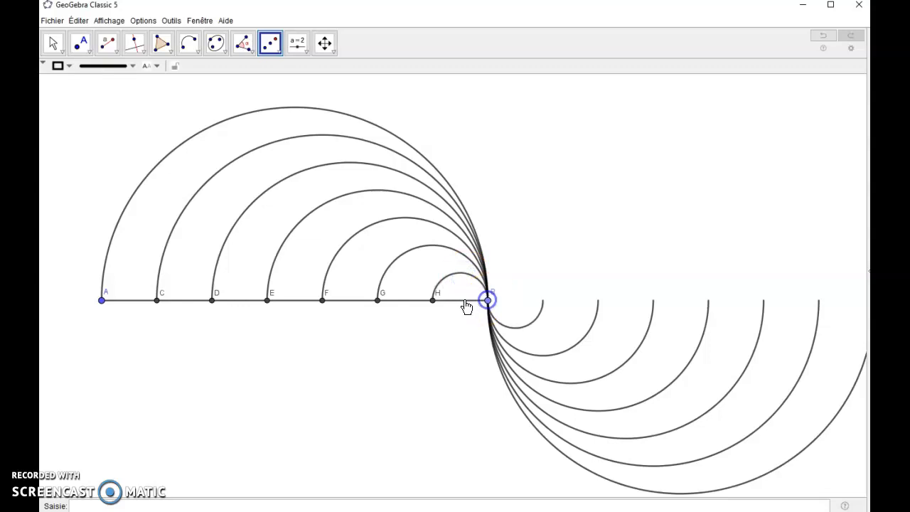
- Construct the image of segment AB by central symmetry about B, and fit the whole figure in view
click(463, 302)
click(488, 300)
scroll(495, 226, down, 3)
click(205, 402)
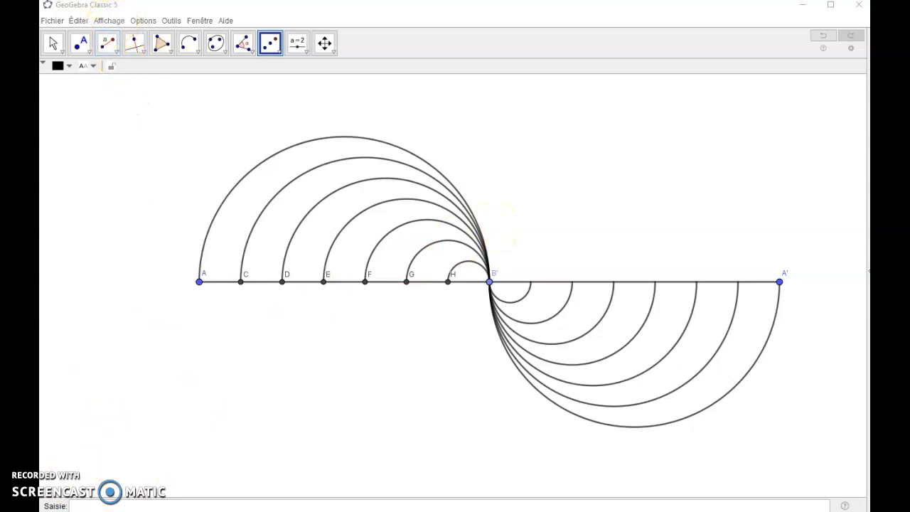
- Show the Algebra view and dock it across the full width above the graphics view
click(121, 21)
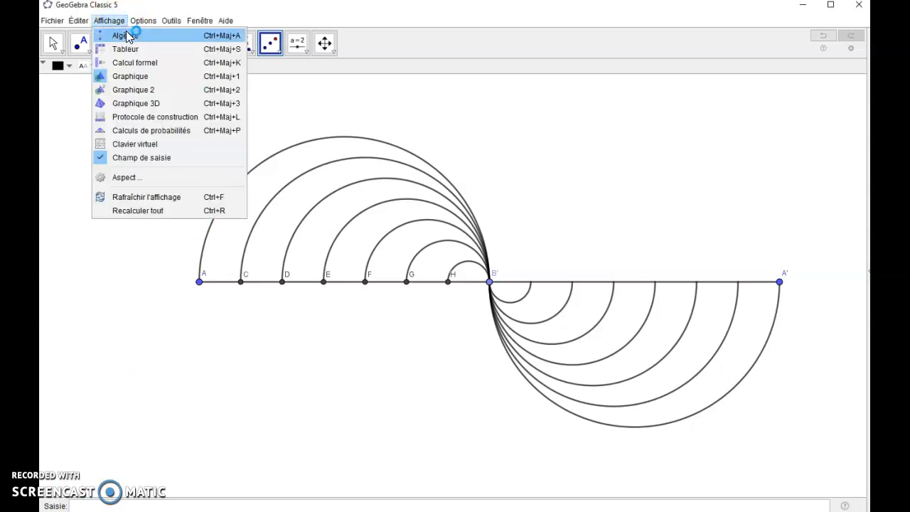
click(128, 36)
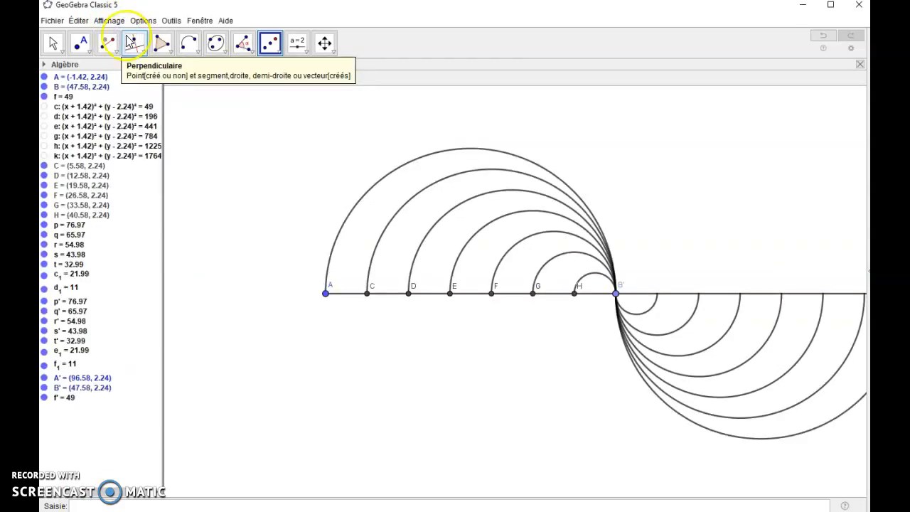
click(324, 42)
drag(571, 247, 484, 237)
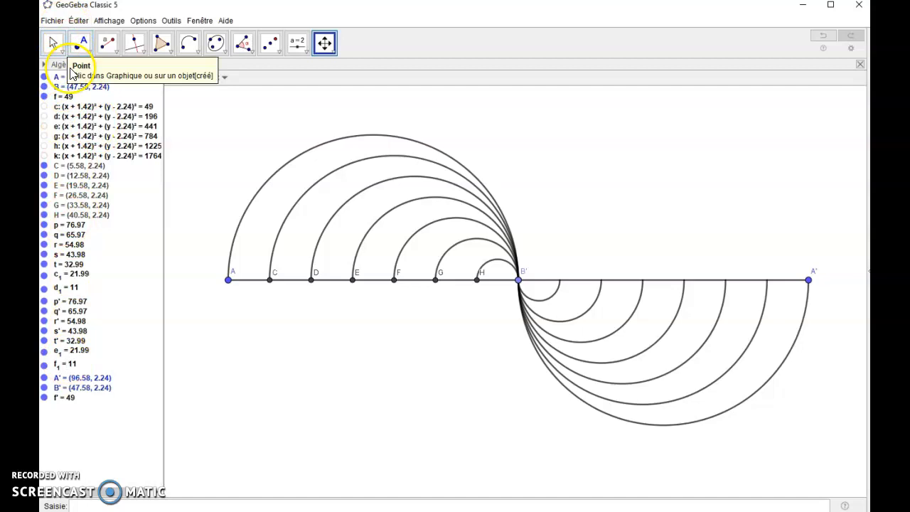
drag(58, 64, 55, 67)
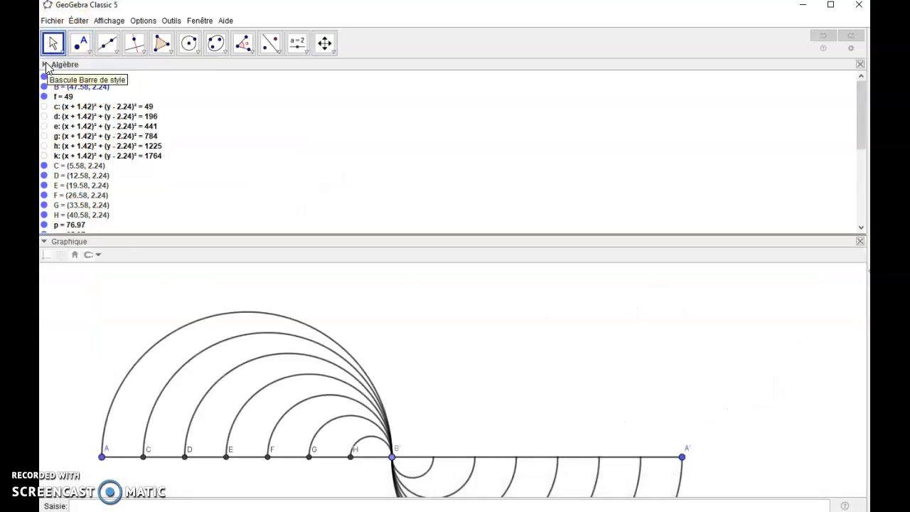
- Sort the objects in the Algebra view by object type (Type d'objet)
click(44, 65)
click(74, 79)
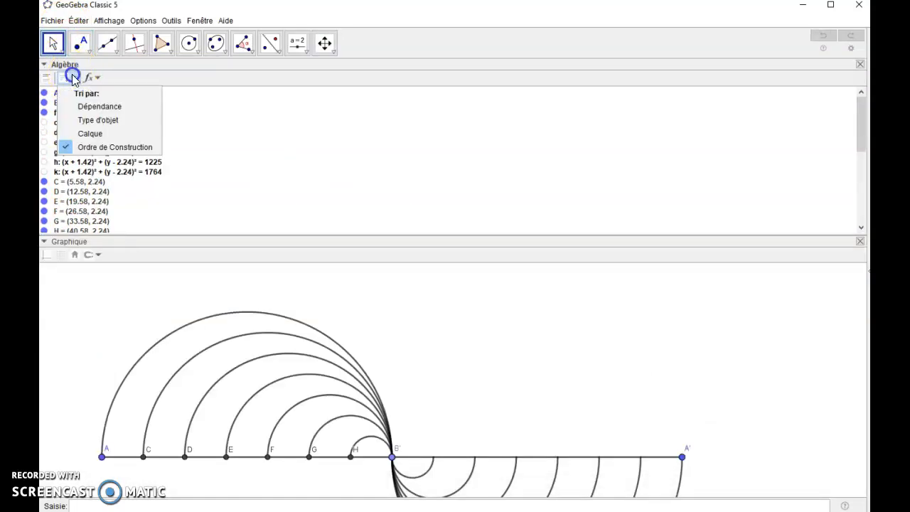
click(97, 124)
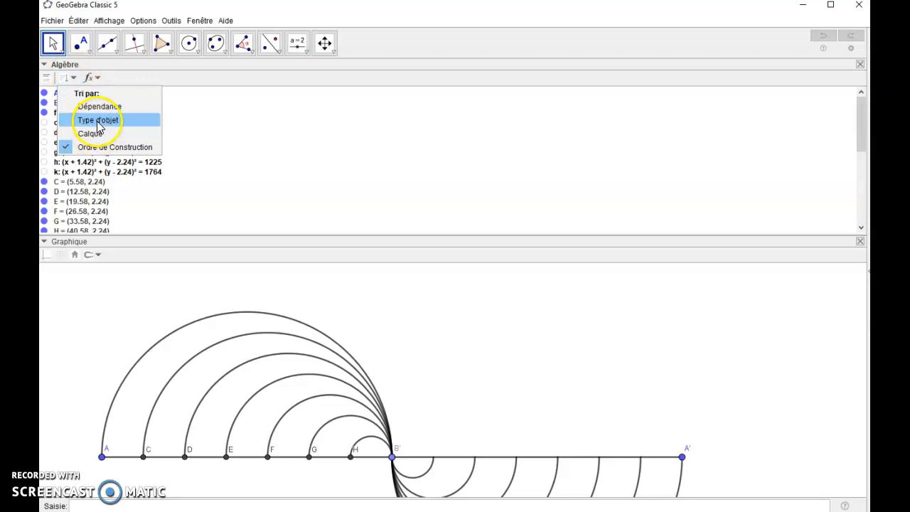
- Hide all the points of the figure at once, and close the Algebra view
scroll(103, 129, down, 3)
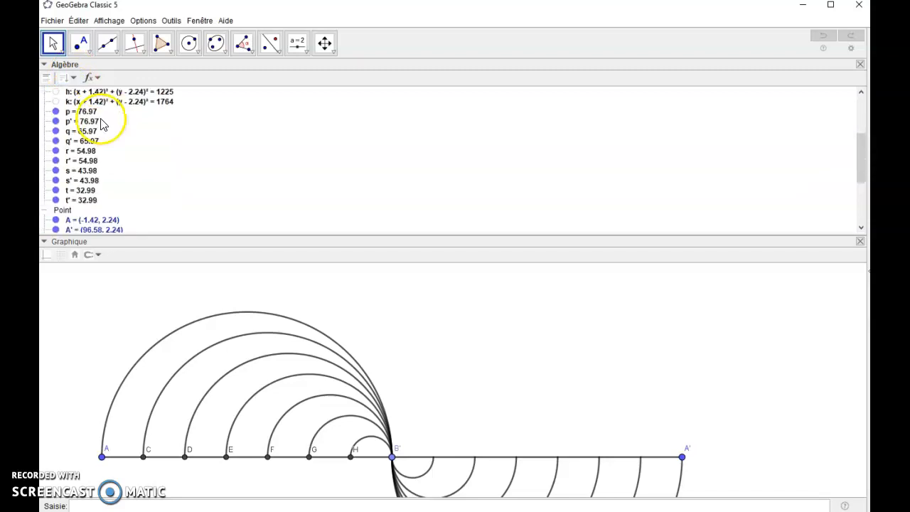
scroll(100, 122, down, 3)
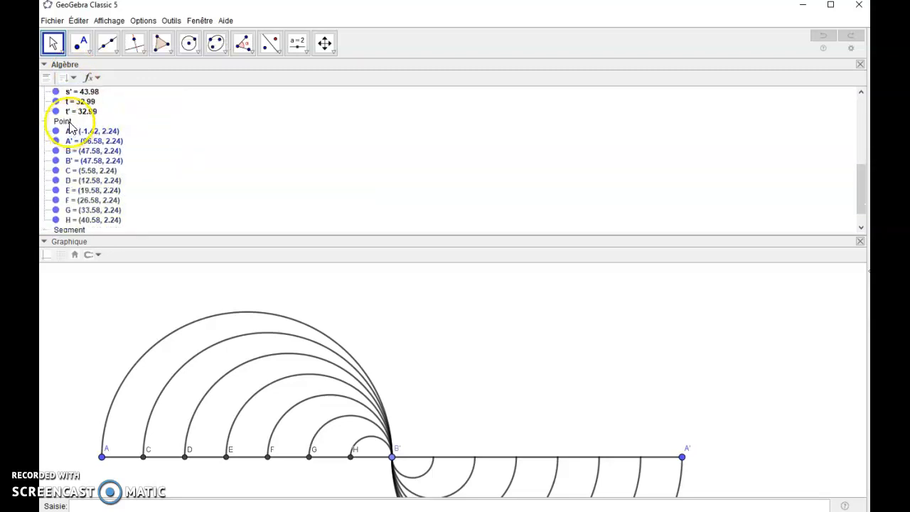
click(69, 125)
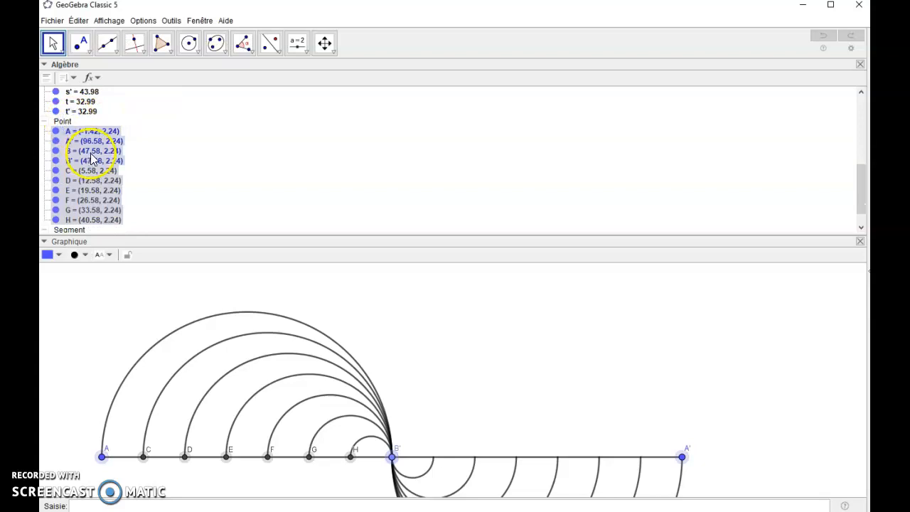
right_click(95, 153)
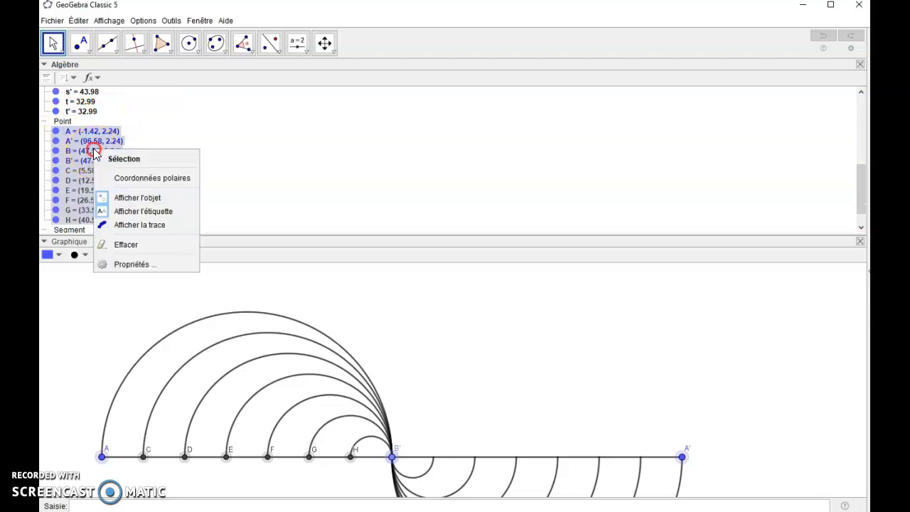
click(149, 202)
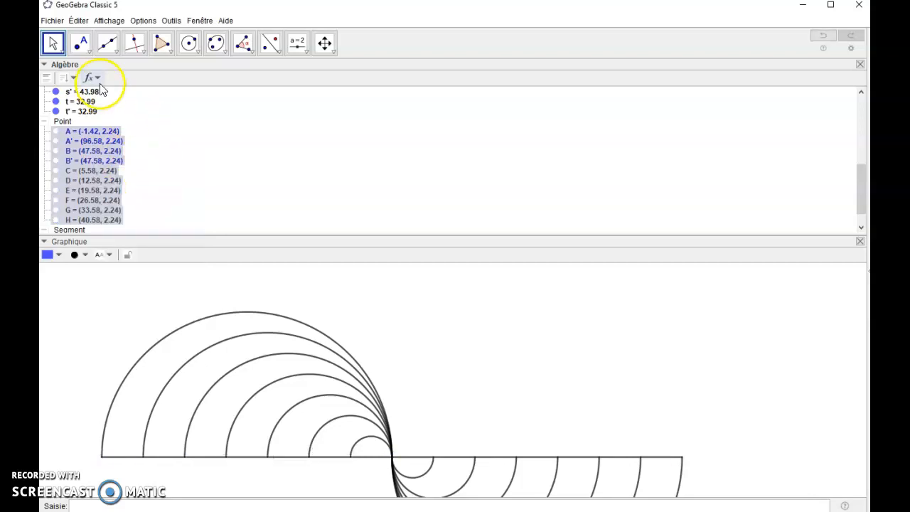
click(861, 64)
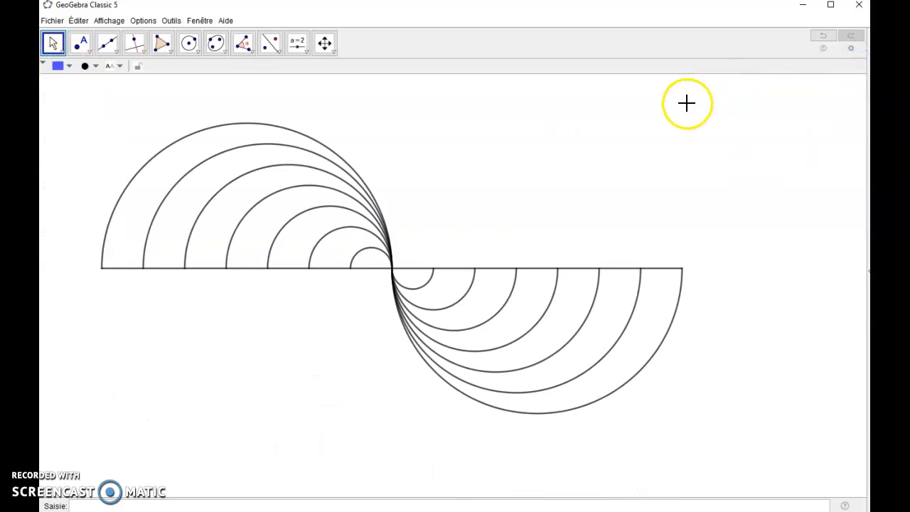
- Export the graphics view to the clipboard and paste it as a new image in GIMP
click(56, 21)
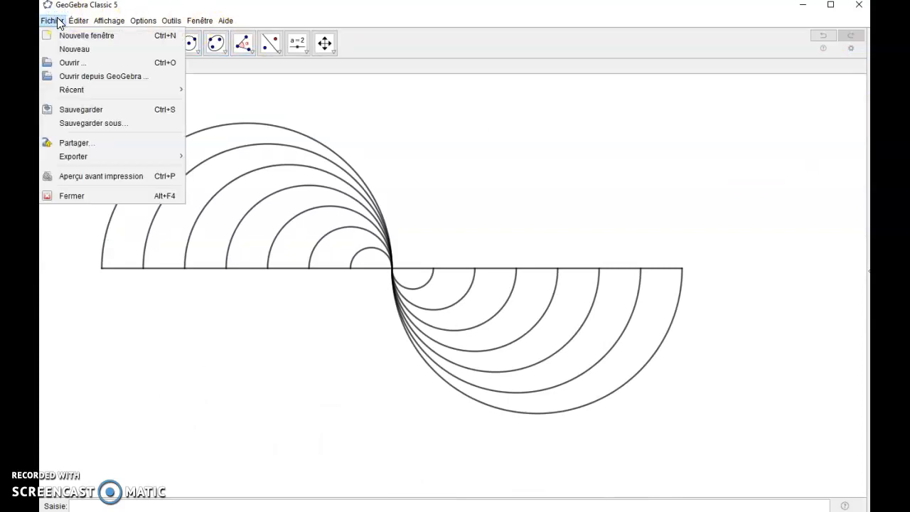
click(79, 156)
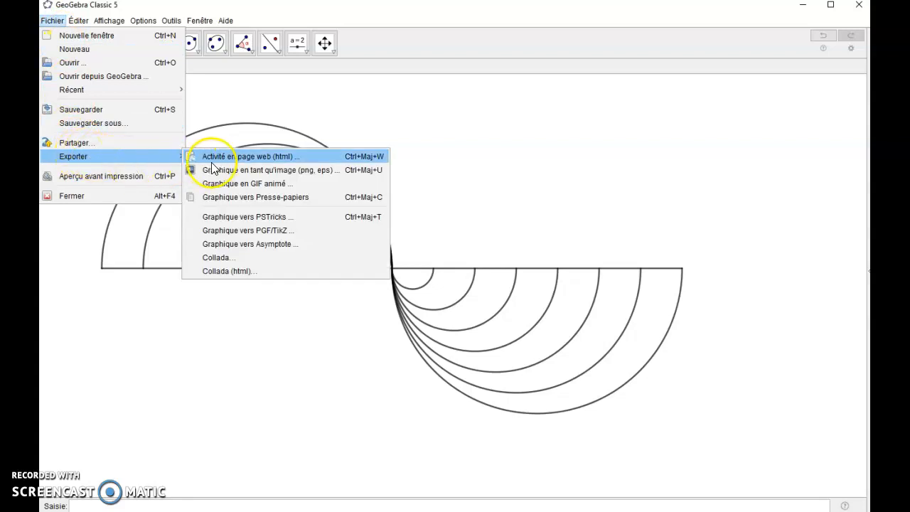
click(239, 198)
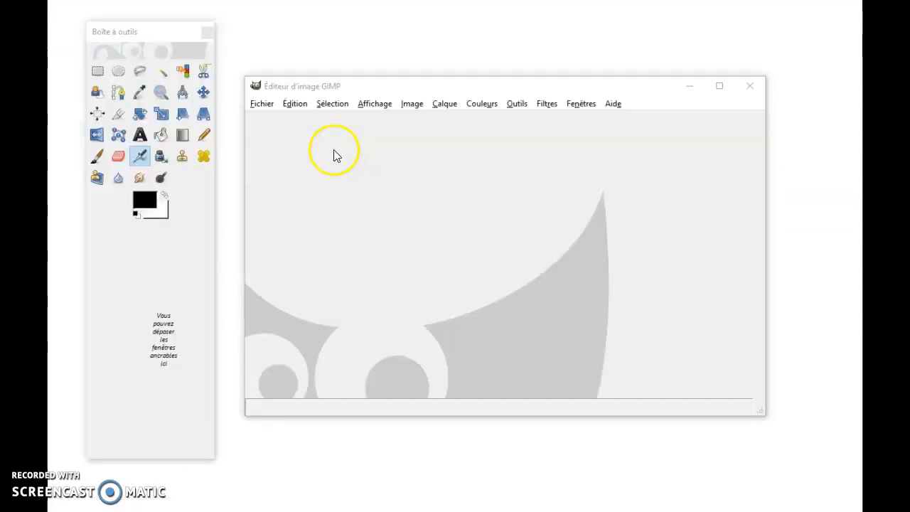
click(335, 154)
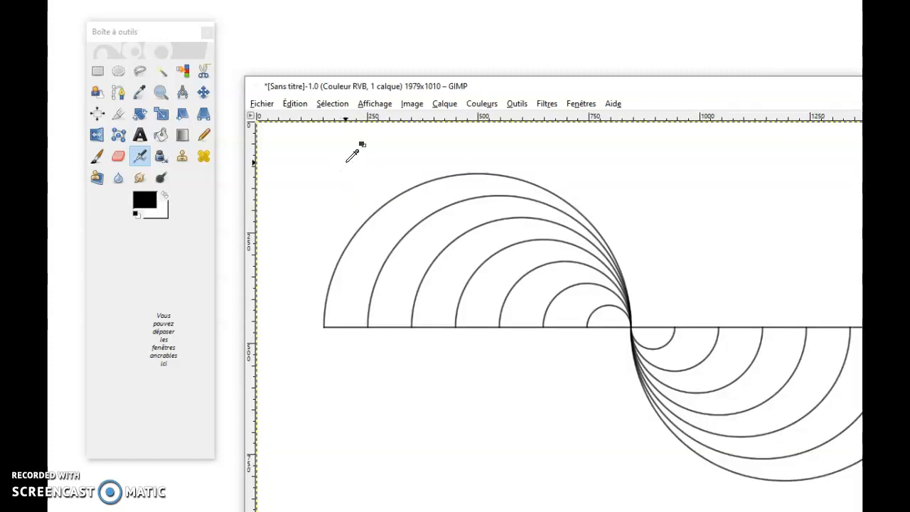
- Zoom the image out to 33.3 % and resize and reposition its window so the whole figure fits on screen
key(minus)
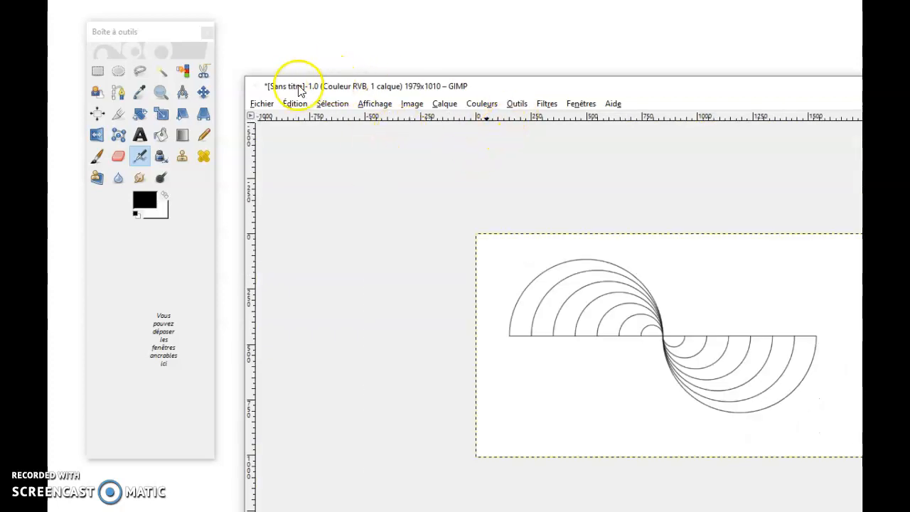
drag(244, 77, 550, 187)
click(642, 211)
click(471, 137)
drag(704, 195, 387, 55)
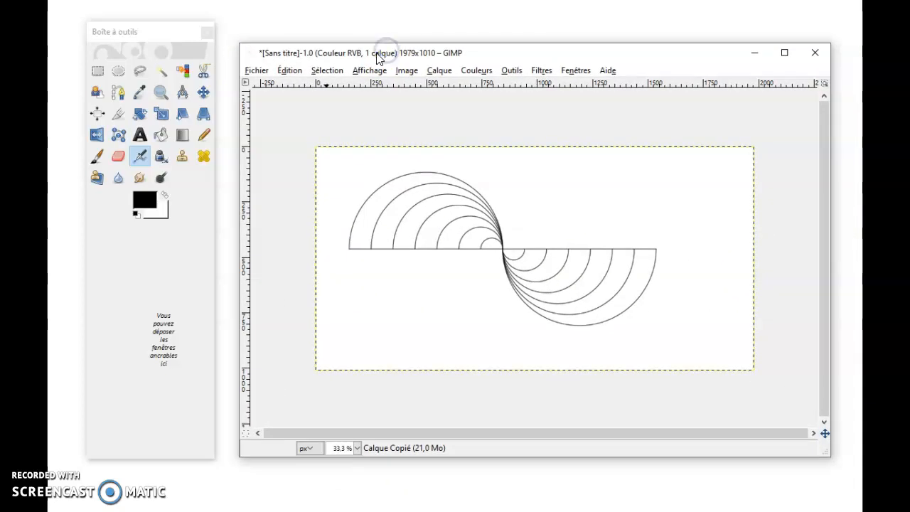
- Crop the image closely around the figure to about 1515 × 822 px
click(118, 114)
drag(334, 157, 669, 338)
click(633, 319)
click(573, 276)
scroll(572, 276, up, 1)
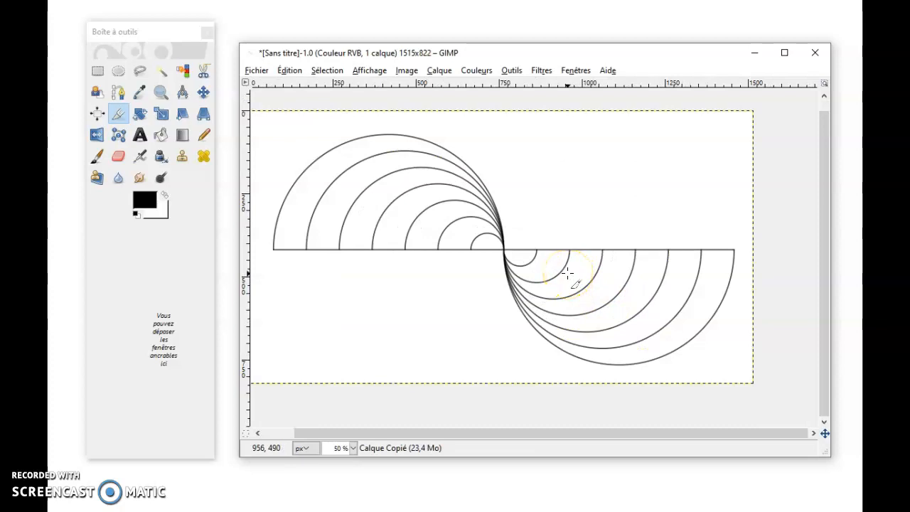
scroll(568, 272, up, 1)
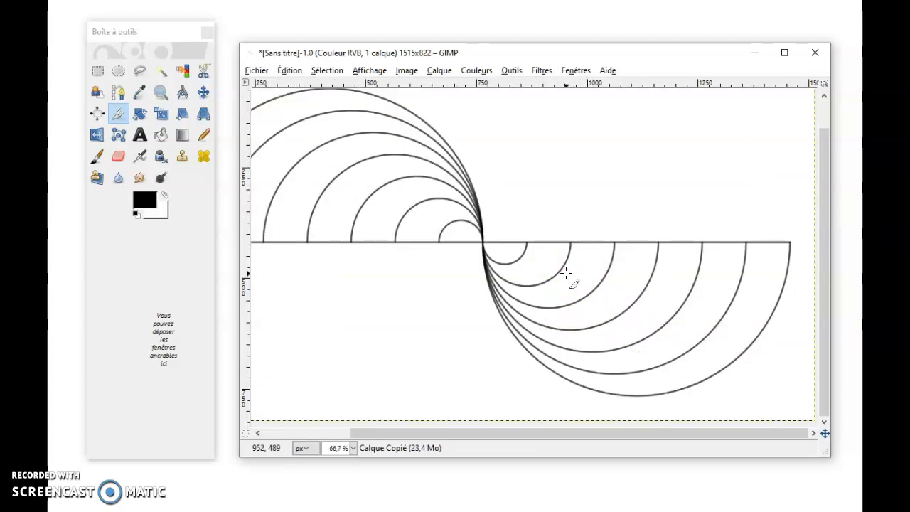
scroll(567, 273, down, 1)
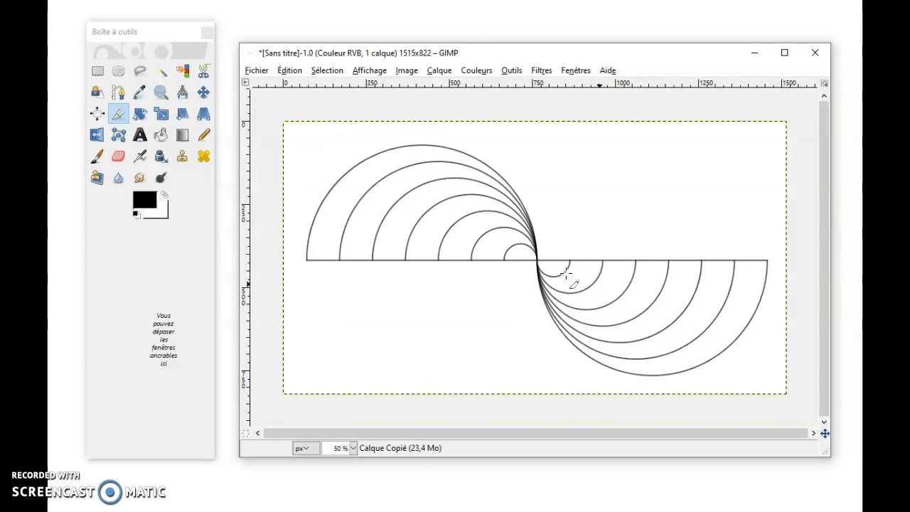
- Fill every other band of both semicircle groups with black, starting with the outermost band and including the smallest semicircles
click(162, 135)
click(414, 152)
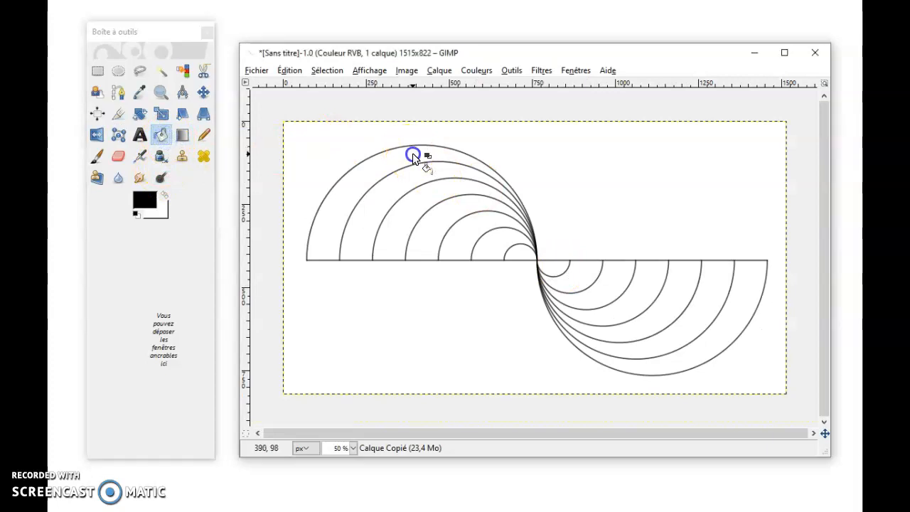
click(443, 197)
click(480, 223)
click(510, 248)
click(556, 269)
click(618, 299)
click(682, 295)
click(742, 298)
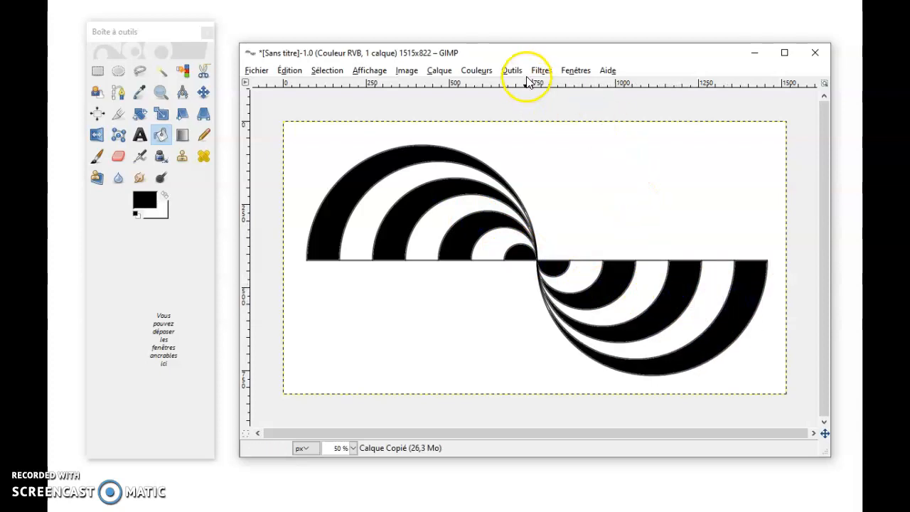
- Apply the Génériques filter that widens dark areas to close the light gaps along the black bands' outlines
click(542, 71)
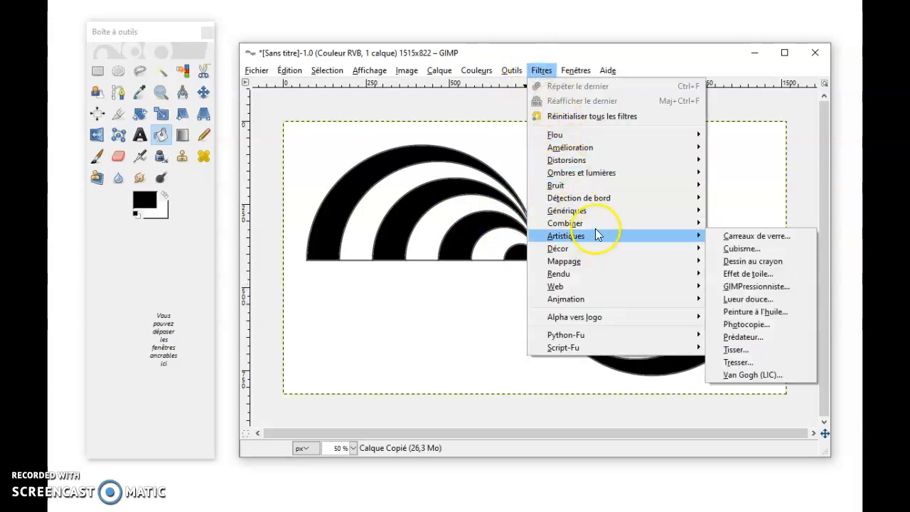
mouse_move(644, 212)
click(730, 223)
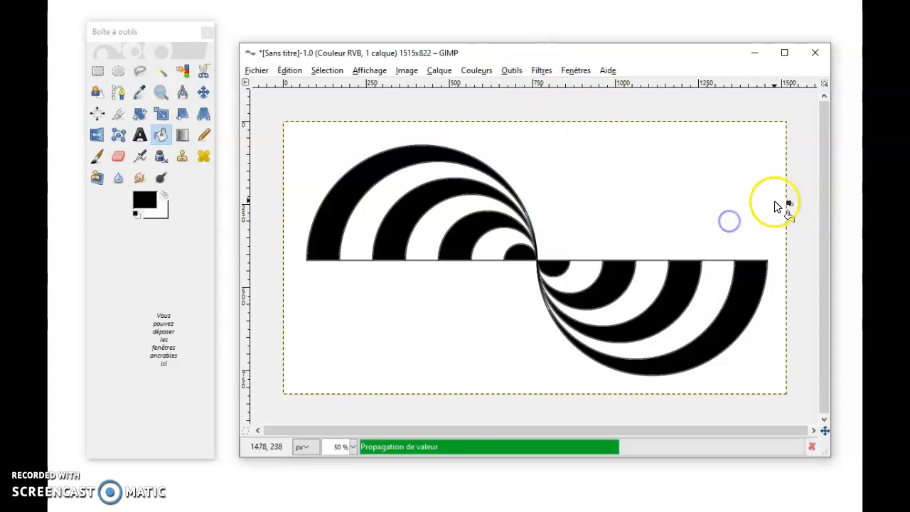
click(764, 159)
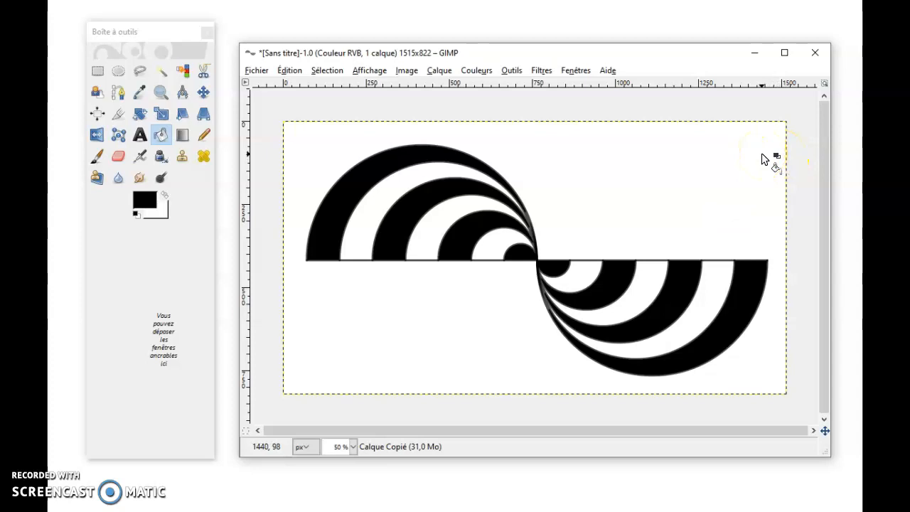
click(655, 213)
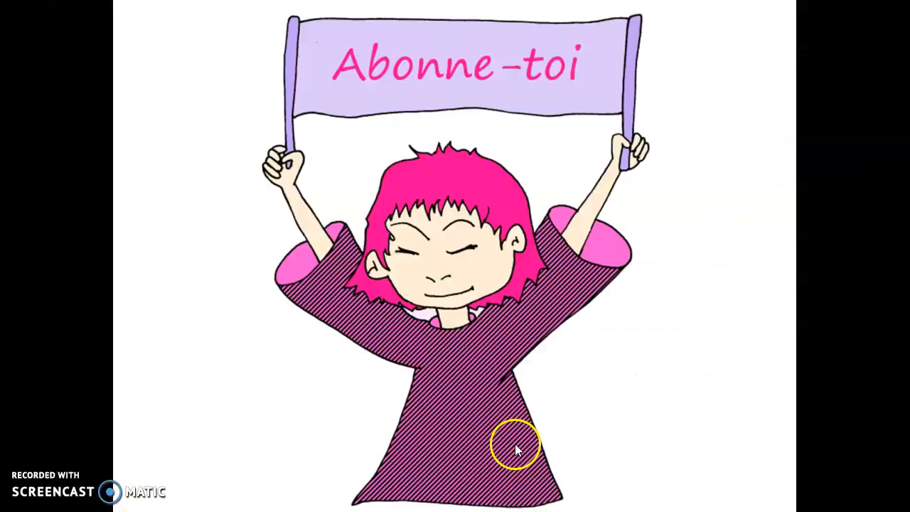